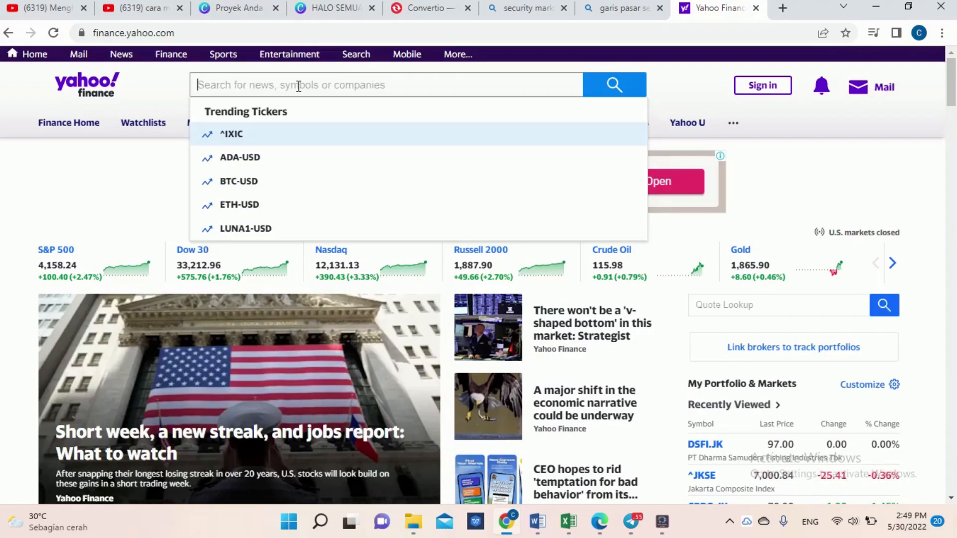
- Search for the stock symbol dsfi and open the historical data of PT Dharma Samudera Fishing Industries Tbk (DSFI.JK)
text(d)
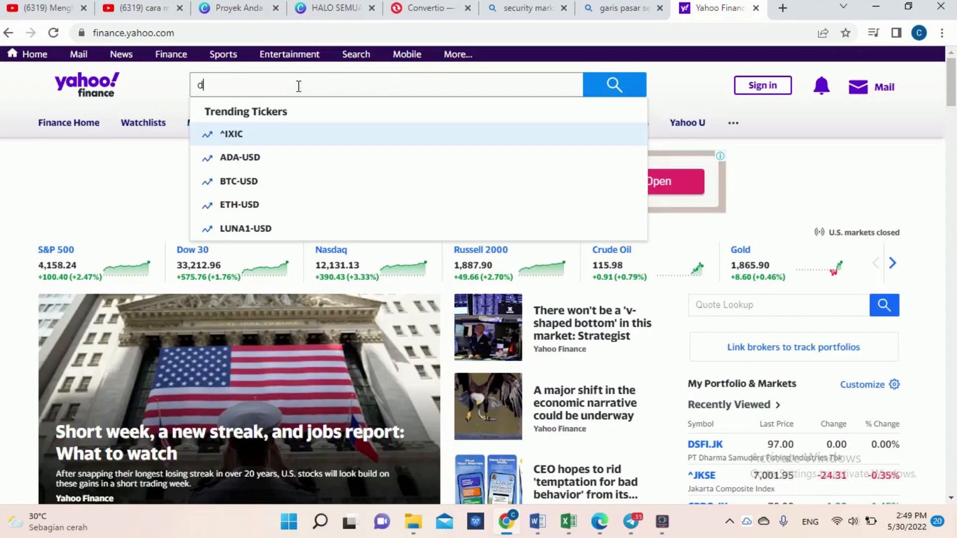
text(sfi)
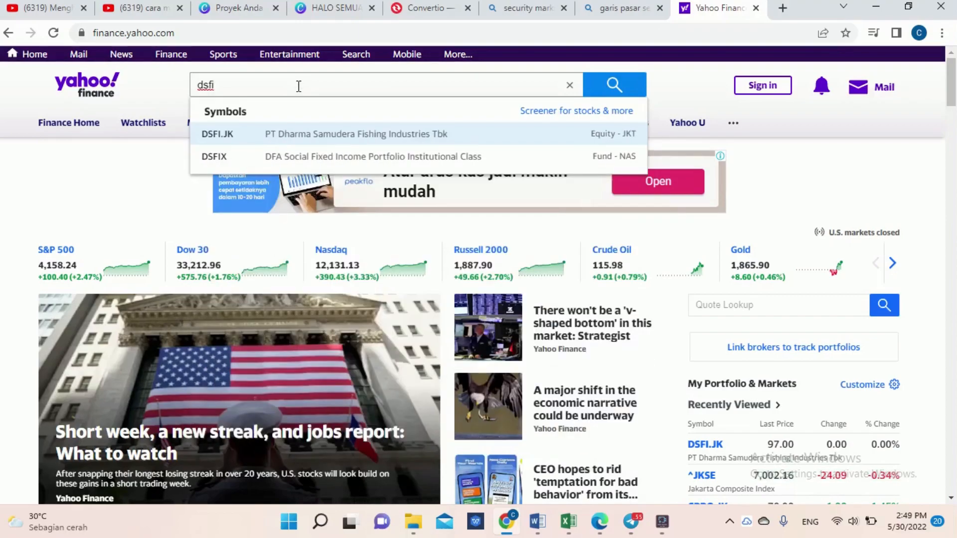
click(301, 136)
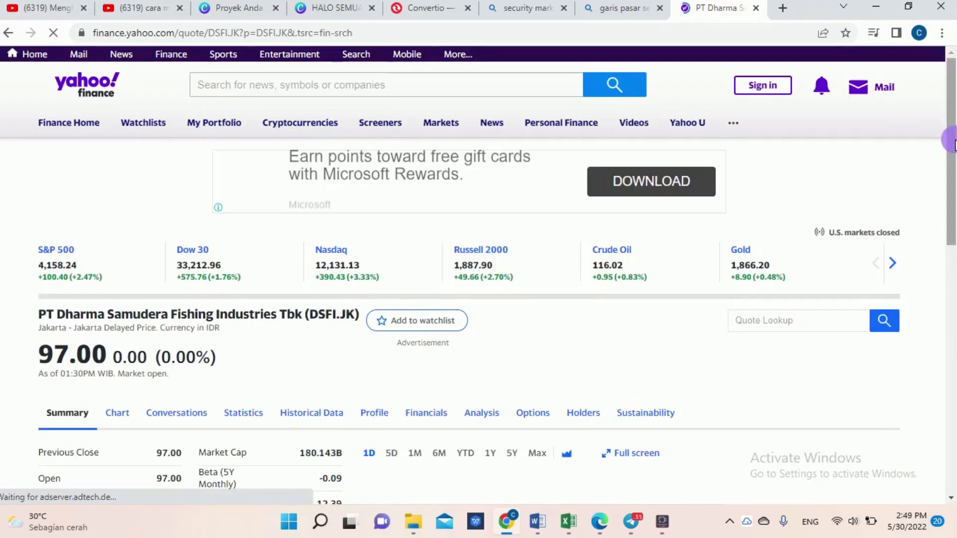
drag(955, 145, 954, 223)
click(337, 197)
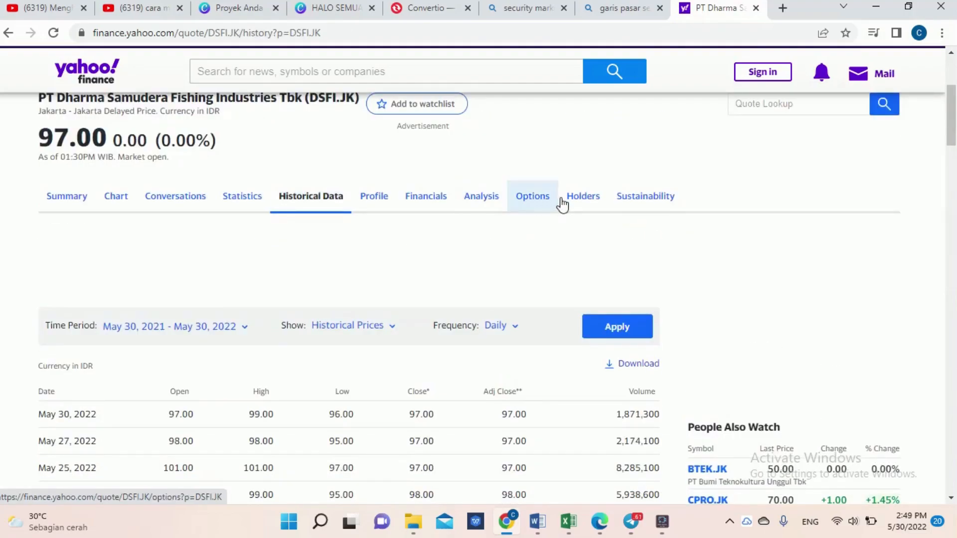
- Set the frequency of the DSFI.JK historical prices to Monthly
drag(954, 110, 953, 110)
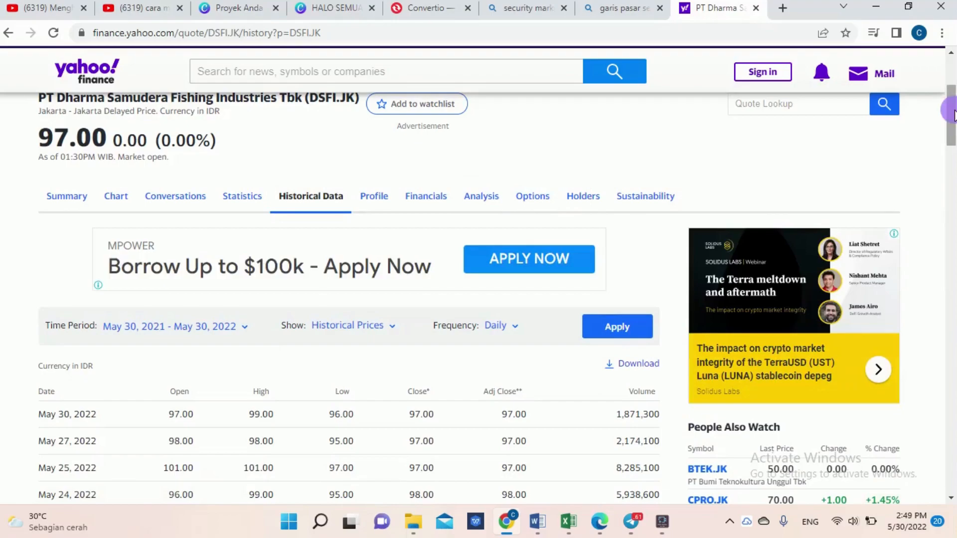
scroll(518, 190, down, 2)
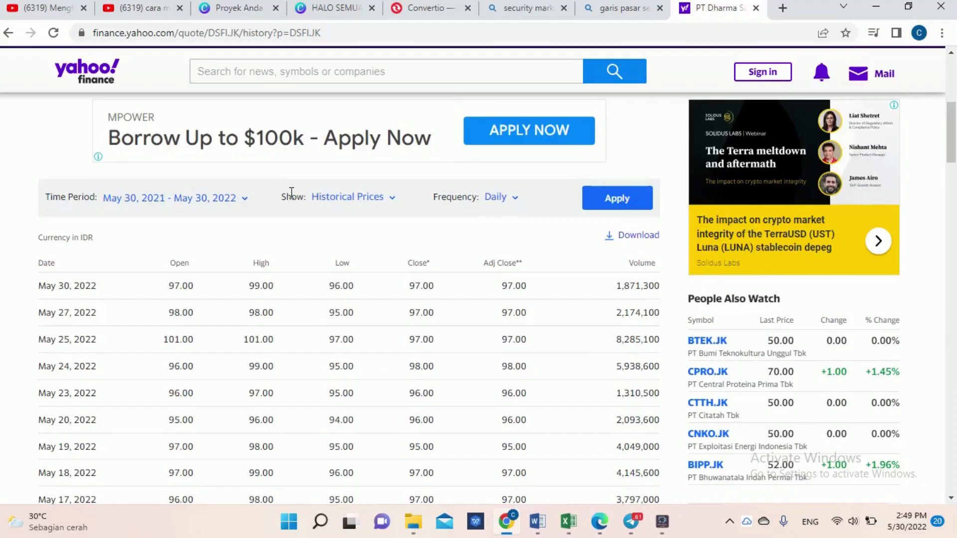
click(498, 197)
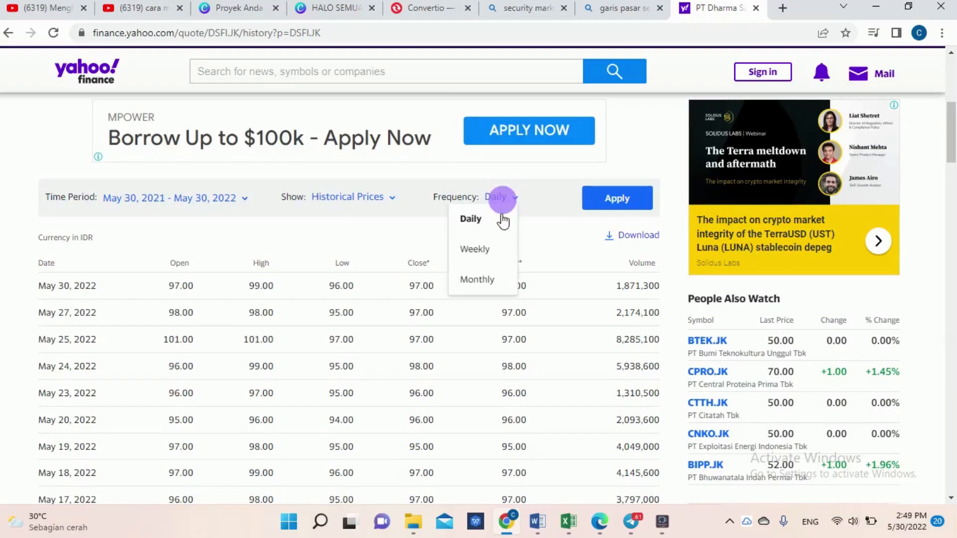
click(487, 282)
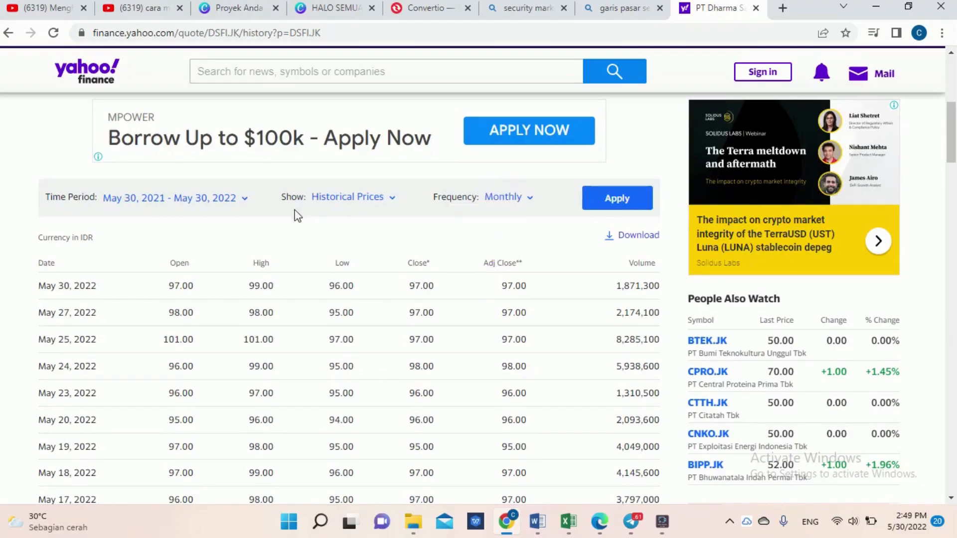
- Set the DSFI.JK time period to run from 05/30/2019 to 05/30/2021
click(218, 199)
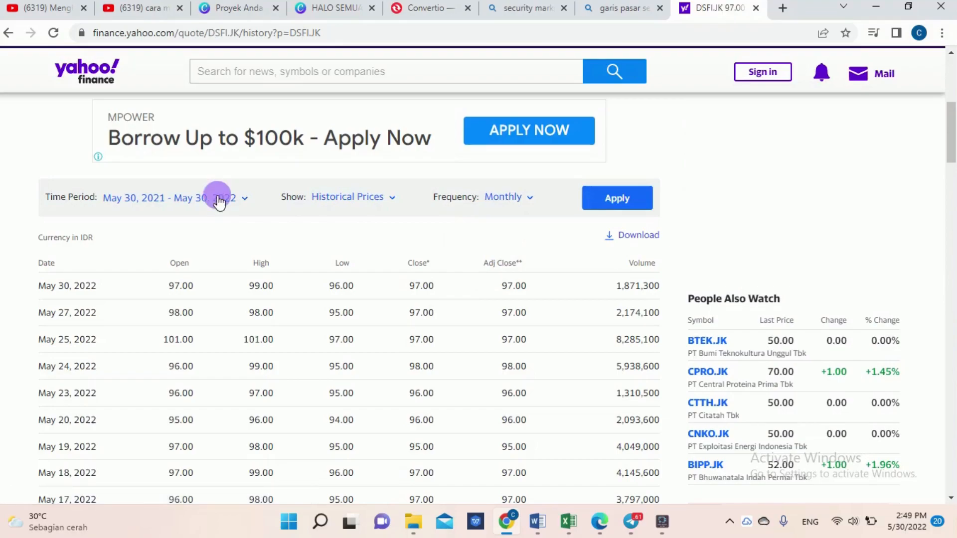
click(215, 281)
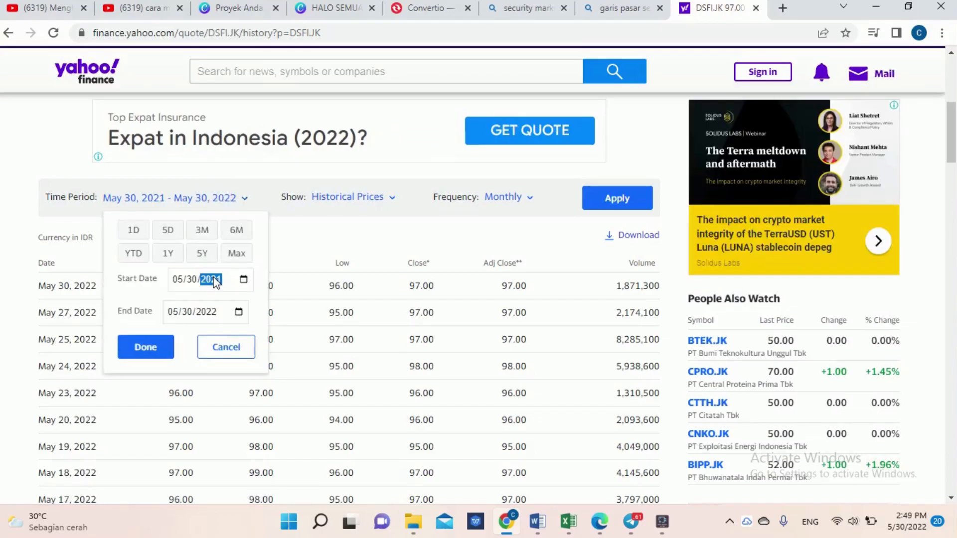
text(2019)
click(214, 311)
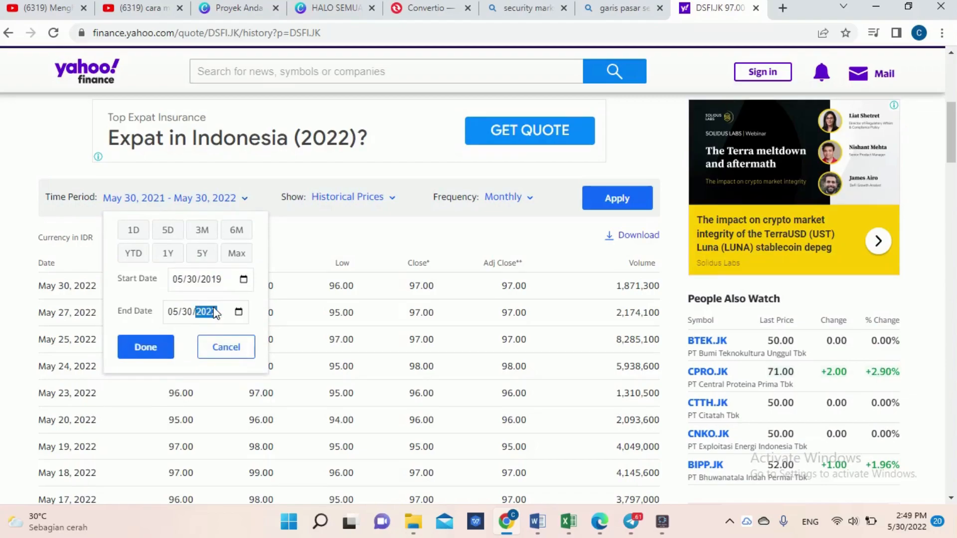
text(2022)
click(160, 349)
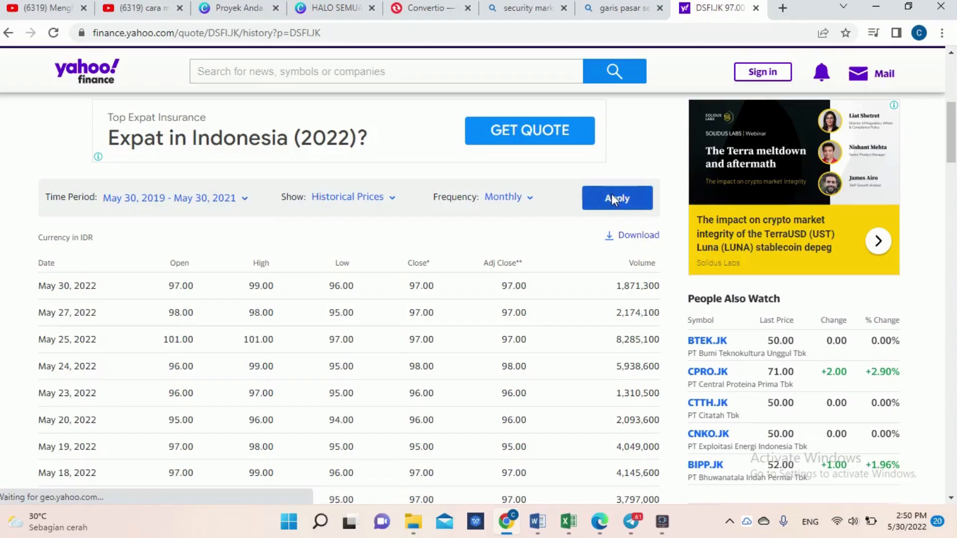
- Apply the chosen period and frequency, and download the DSFI.JK historical prices
click(637, 197)
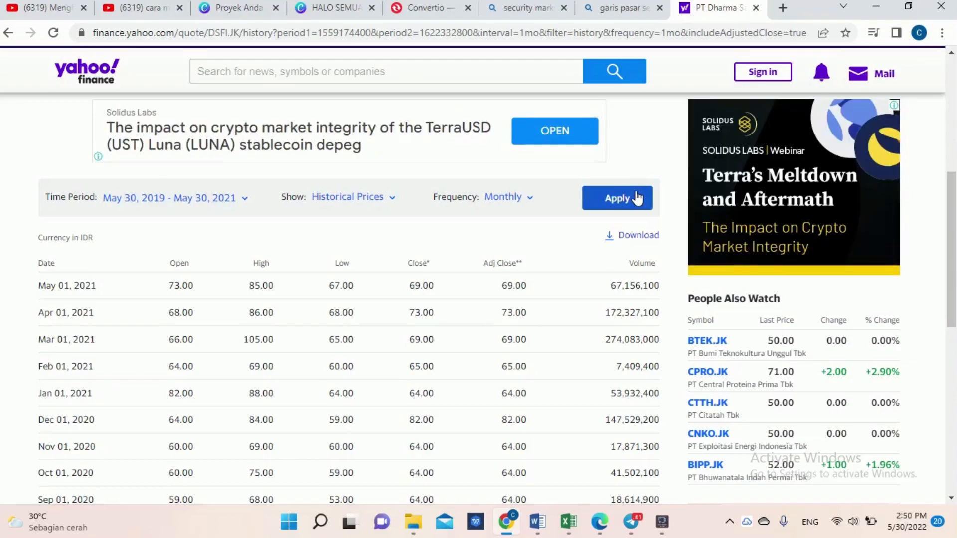
mouse_move(952, 182)
mouse_down()
mouse_move(952, 327)
mouse_move(940, 188)
mouse_up()
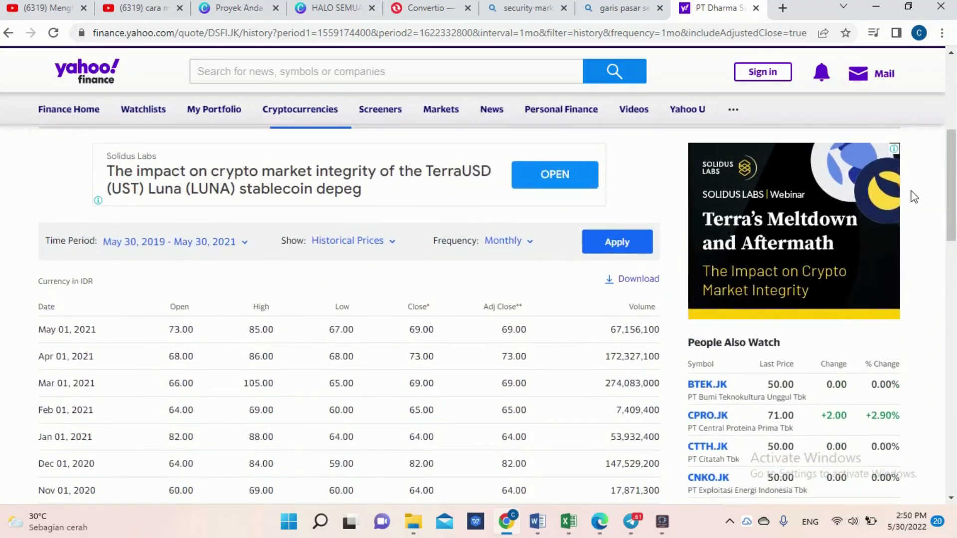
click(638, 280)
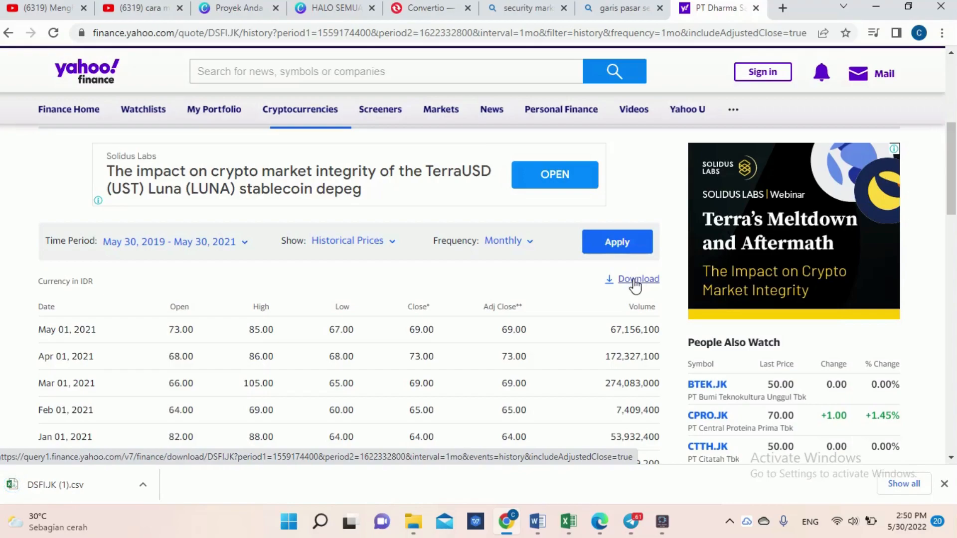
- Search for ^jkse and open the historical data of the Jakarta Composite Index
drag(951, 174, 949, 90)
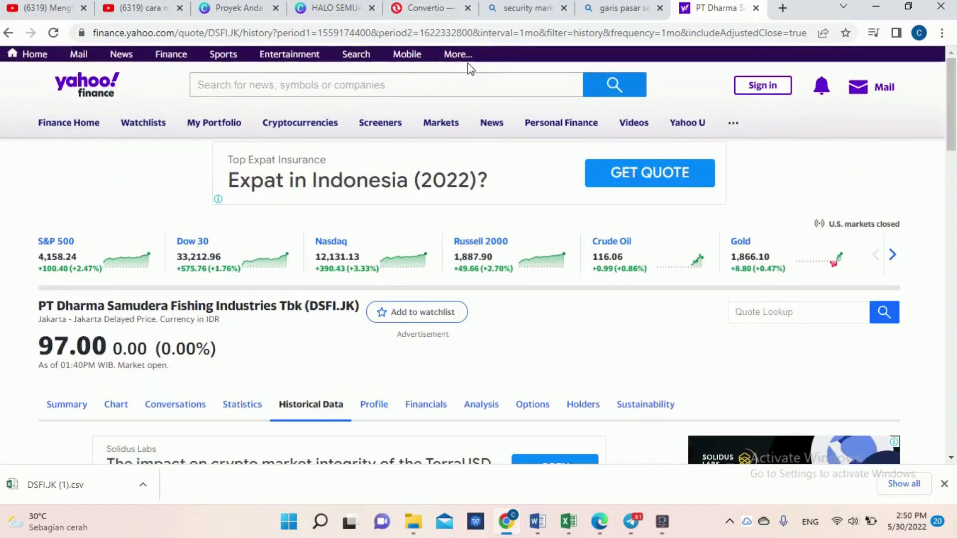
click(461, 81)
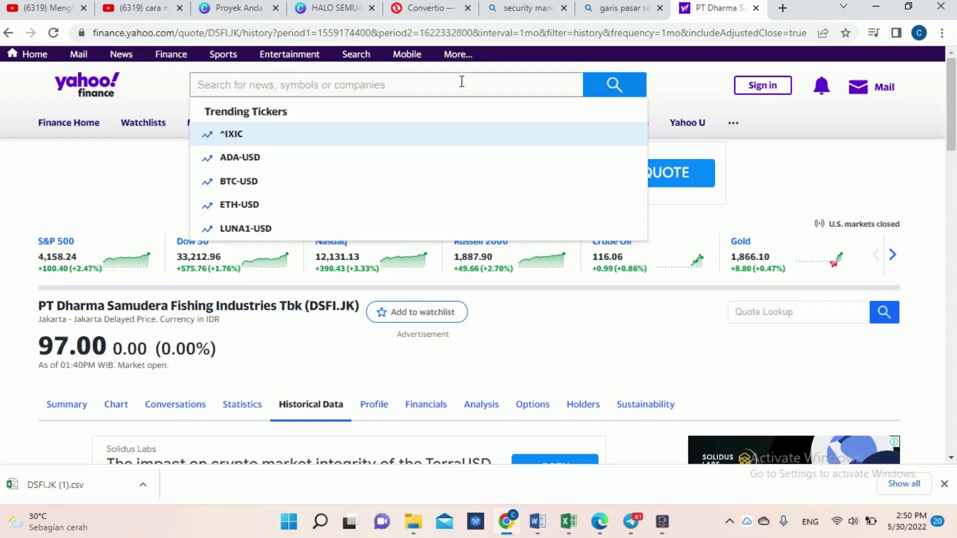
text(^)
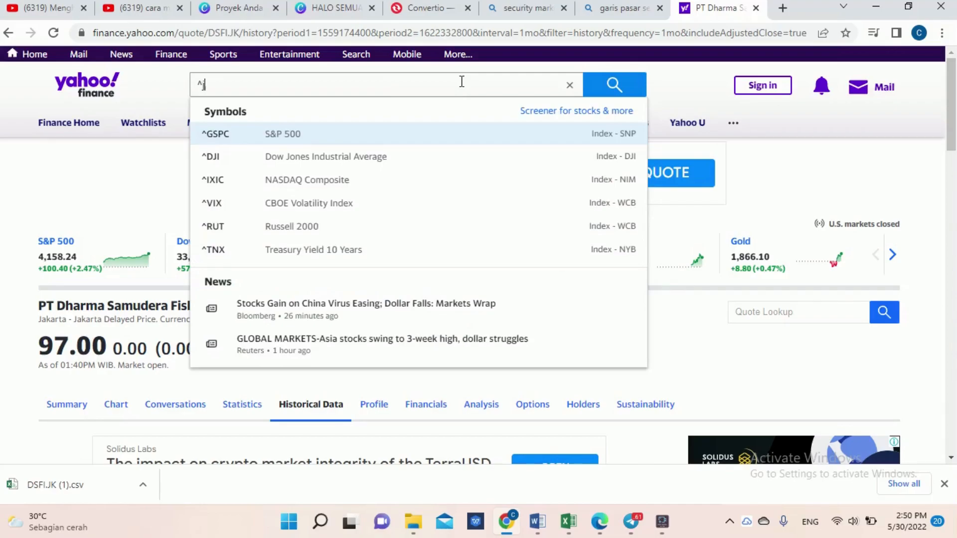
text(jkse)
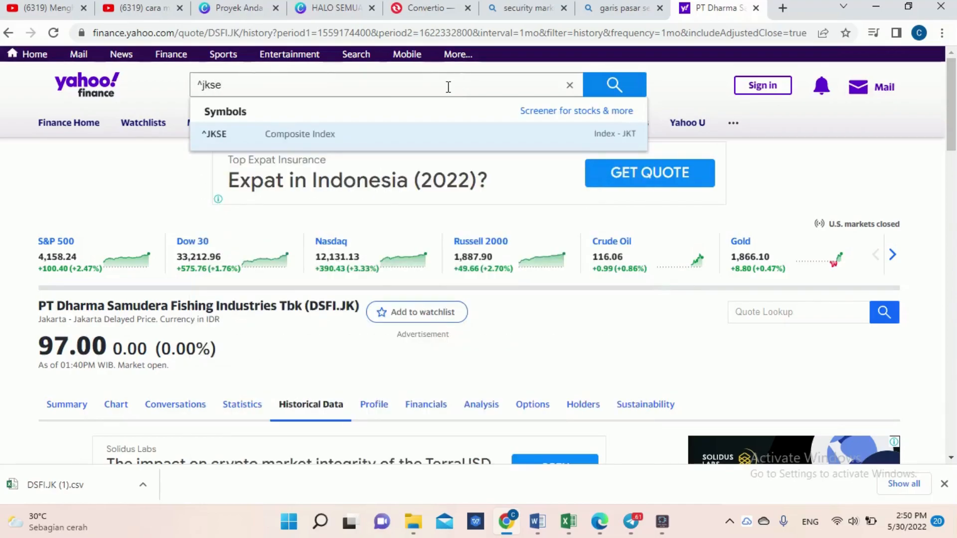
click(383, 133)
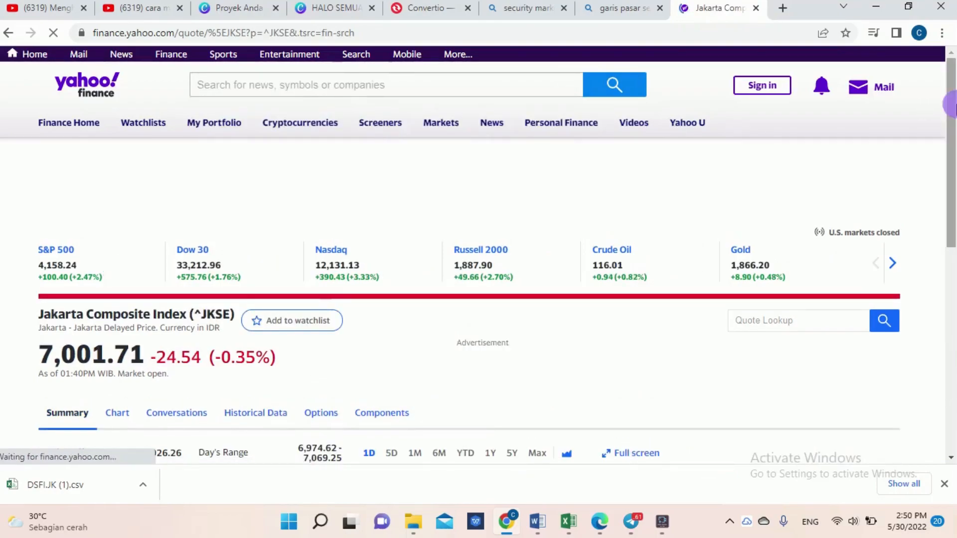
drag(954, 104, 936, 201)
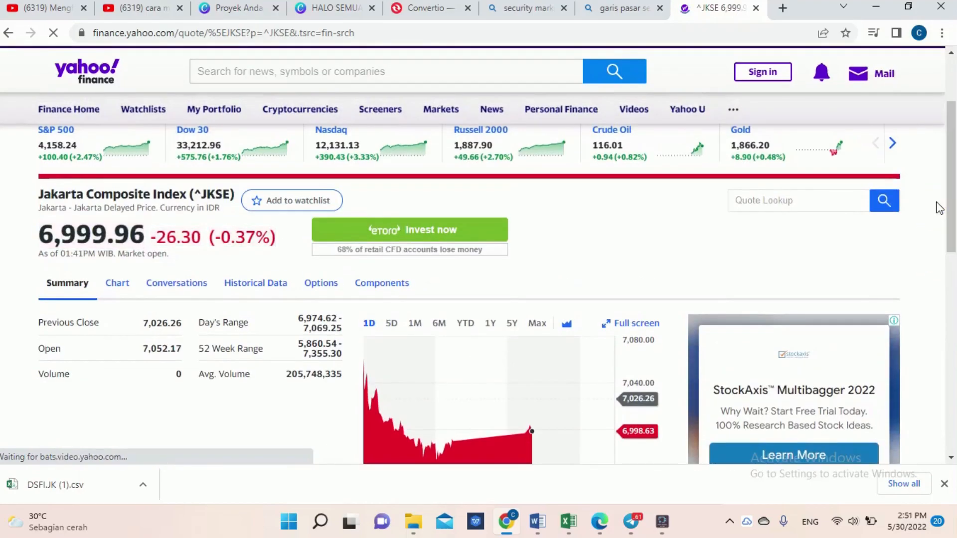
click(263, 289)
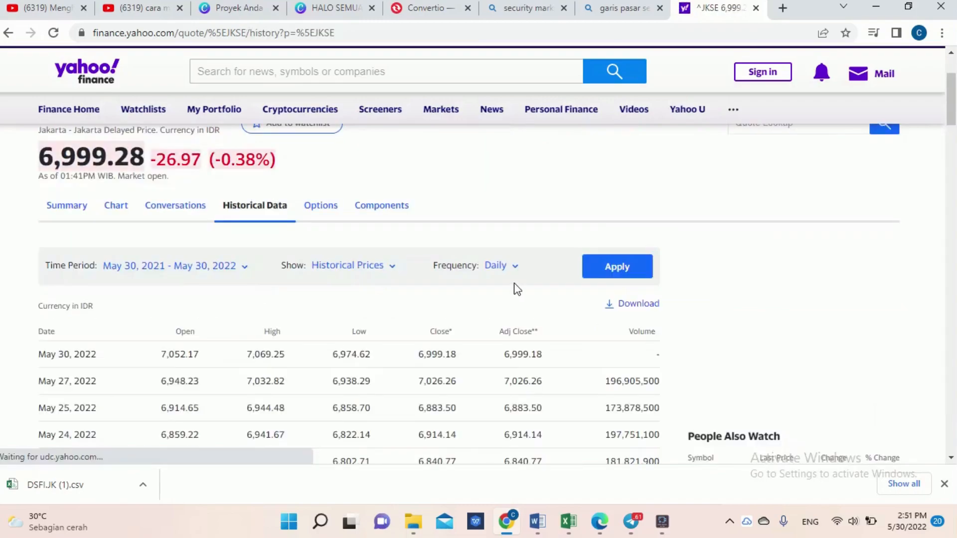
- Set the frequency of the Jakarta Composite Index historical prices to Monthly
click(949, 107)
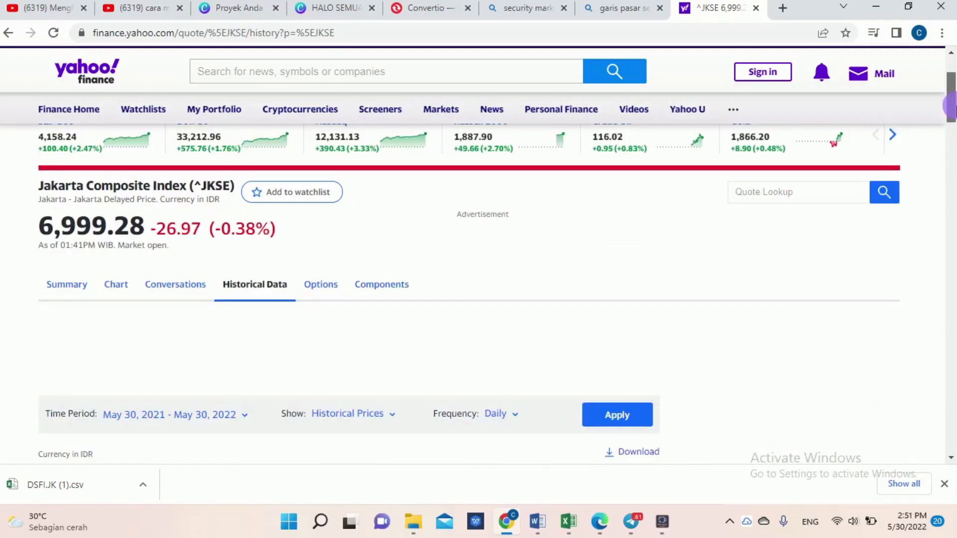
drag(950, 107, 952, 140)
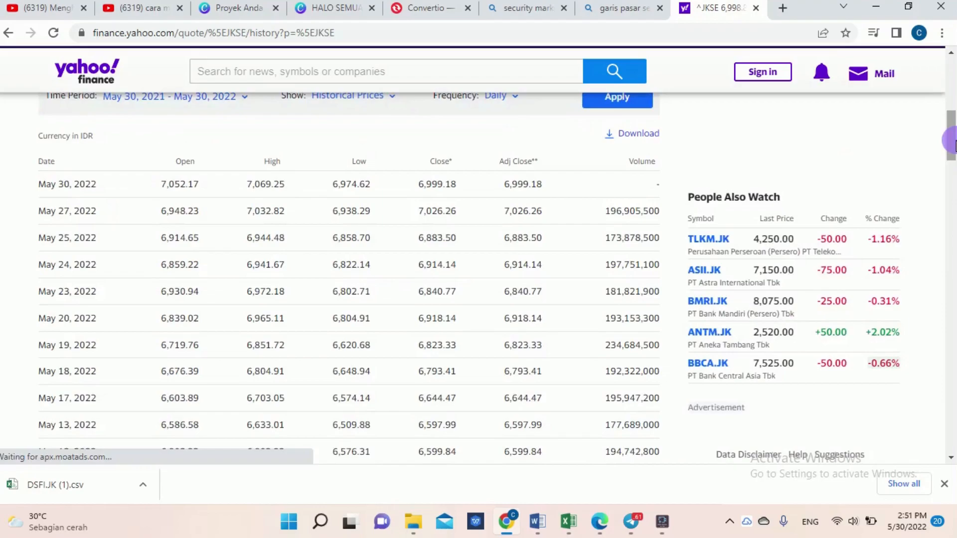
click(513, 188)
click(487, 274)
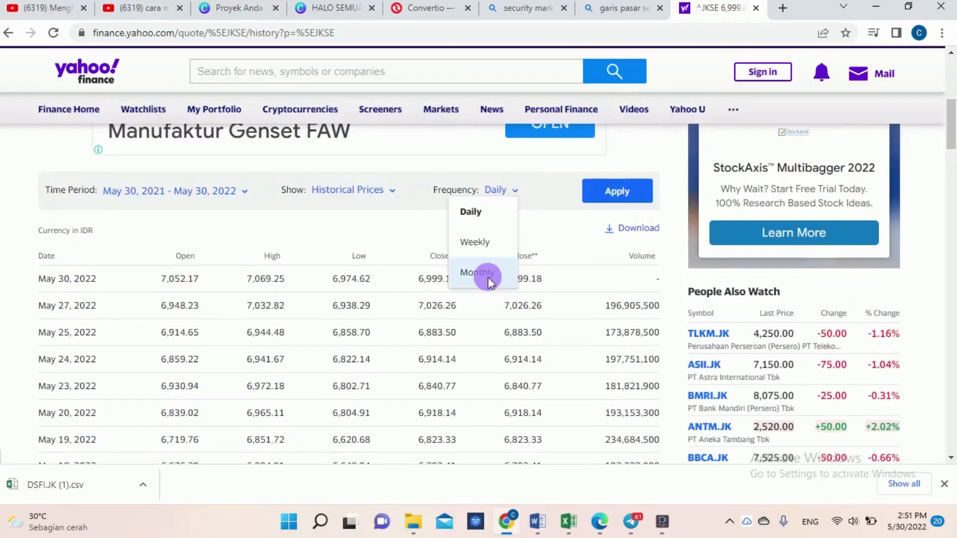
- Set the Jakarta Composite Index time period to run from 05/30/2019 to 05/30/2021
click(222, 192)
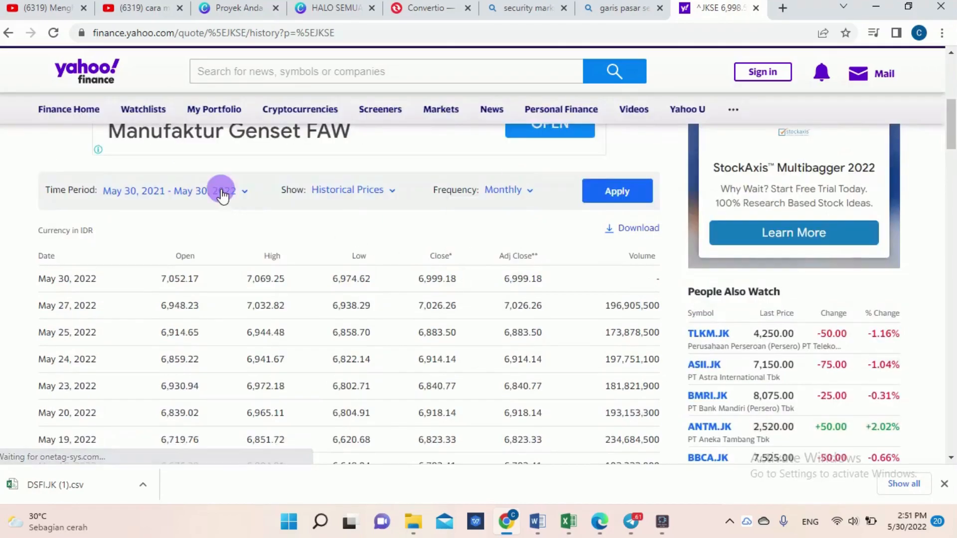
click(215, 272)
text(2)
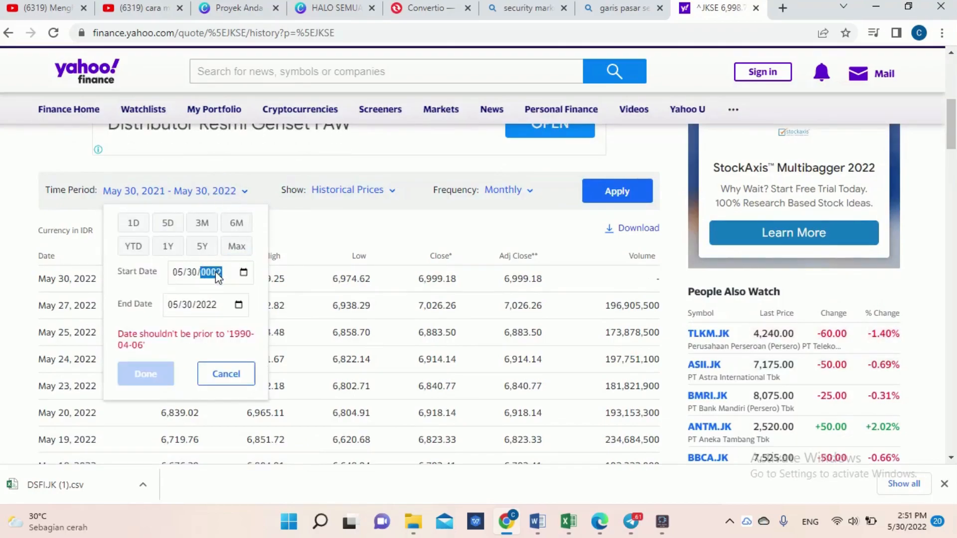
text(019)
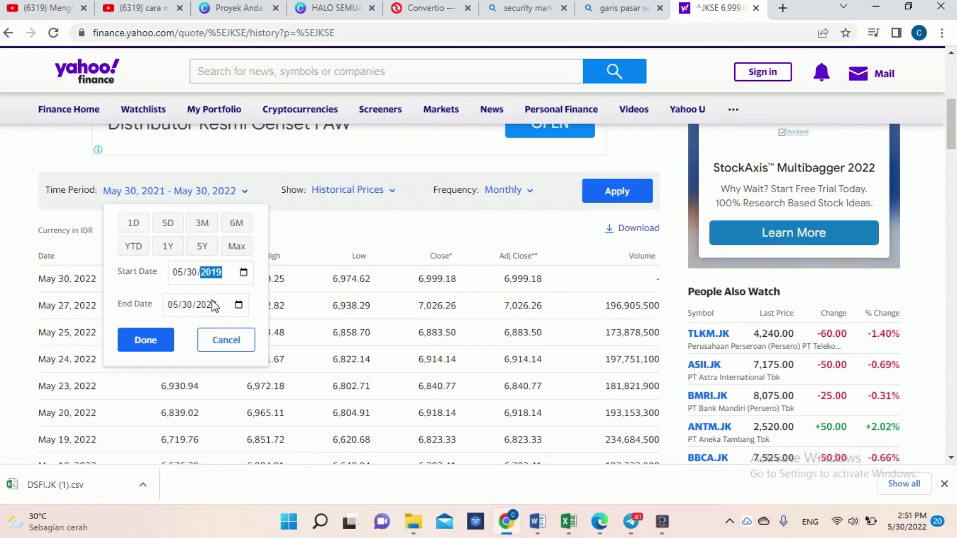
text(2022)
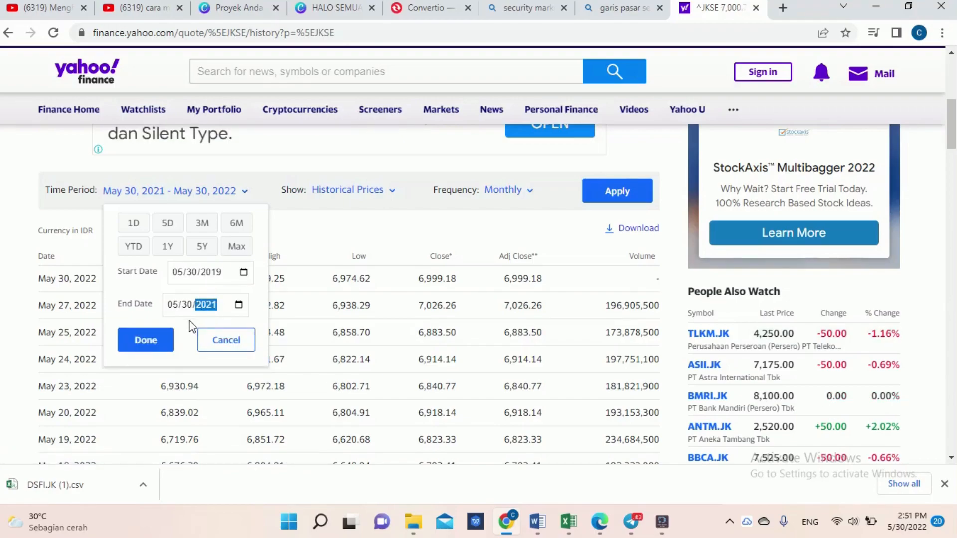
click(158, 340)
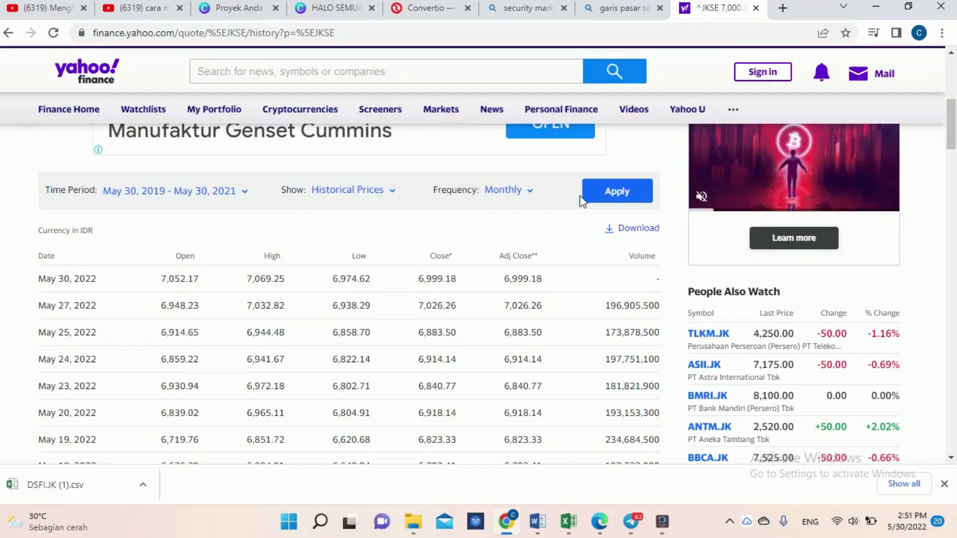
- Apply the chosen period and frequency, and download the Jakarta Composite Index historical prices
click(604, 193)
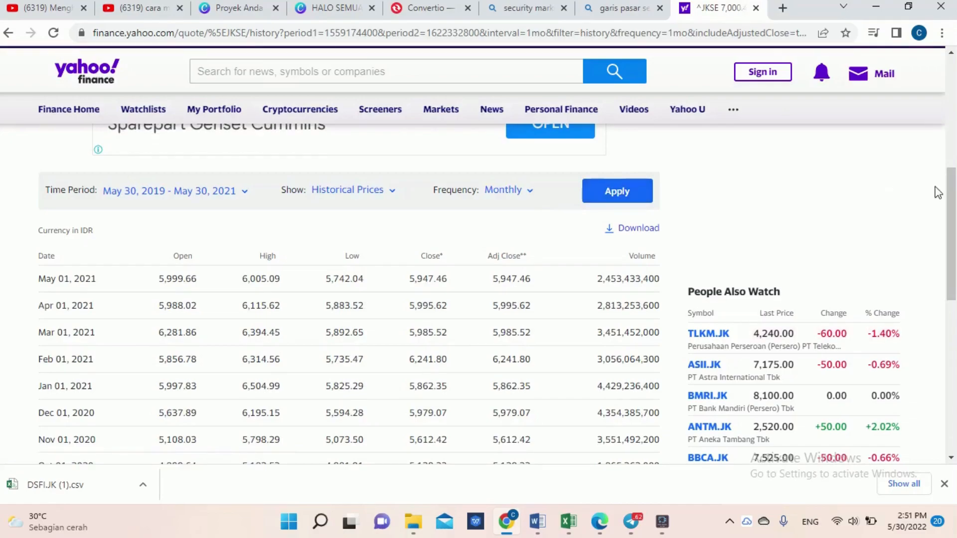
drag(956, 185, 956, 185)
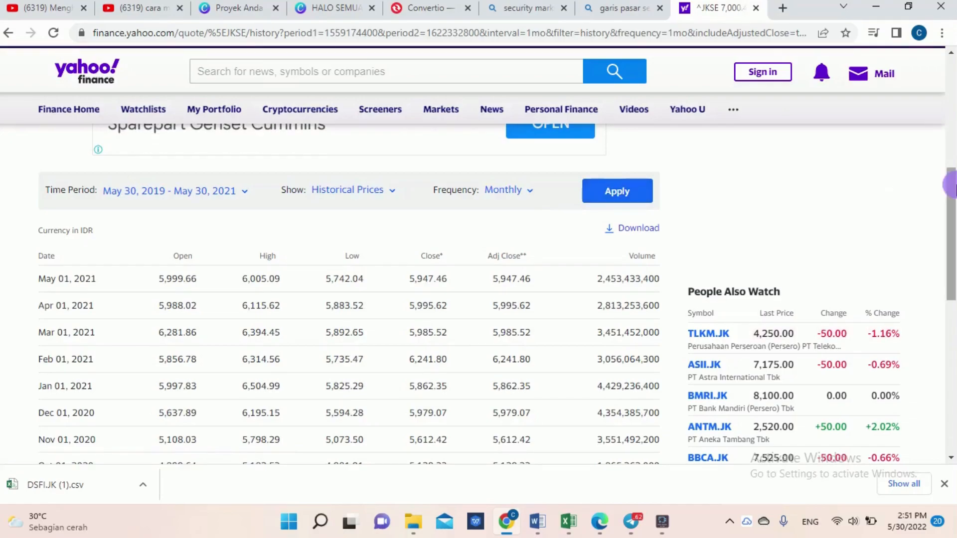
mouse_move(956, 185)
mouse_down()
mouse_move(953, 344)
mouse_move(955, 176)
mouse_up()
click(619, 255)
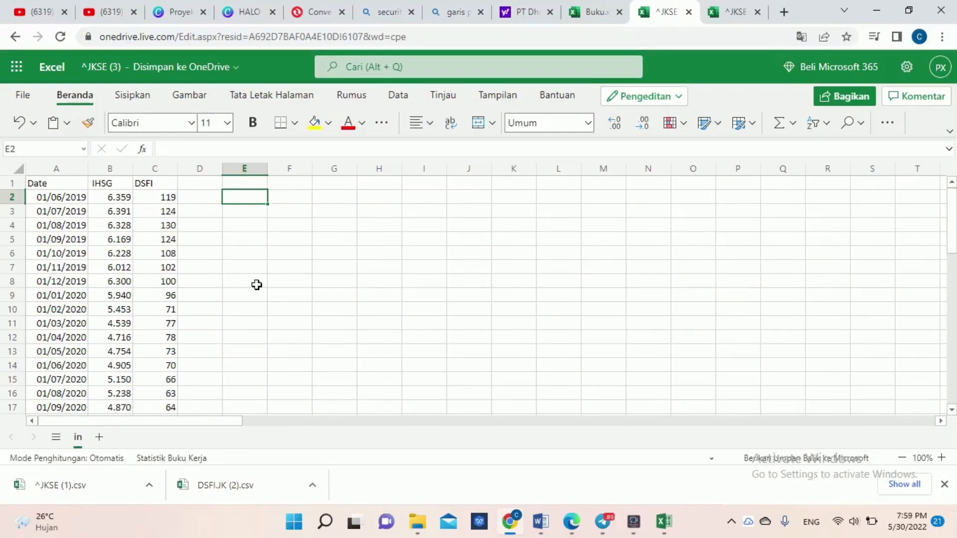
- In the ^JKSE (3) Excel workbook, examine the IHSG and DSFI column headings in row 1
click(108, 183)
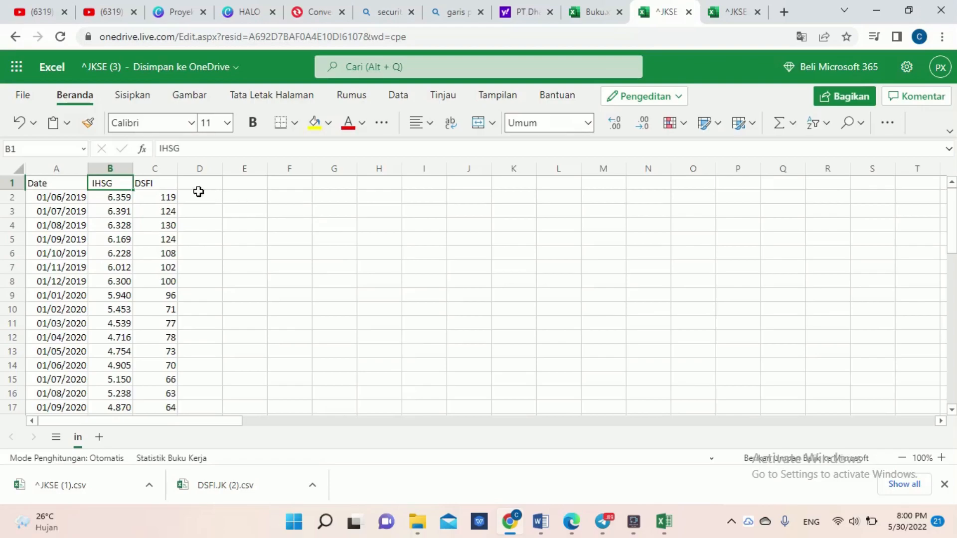
click(151, 186)
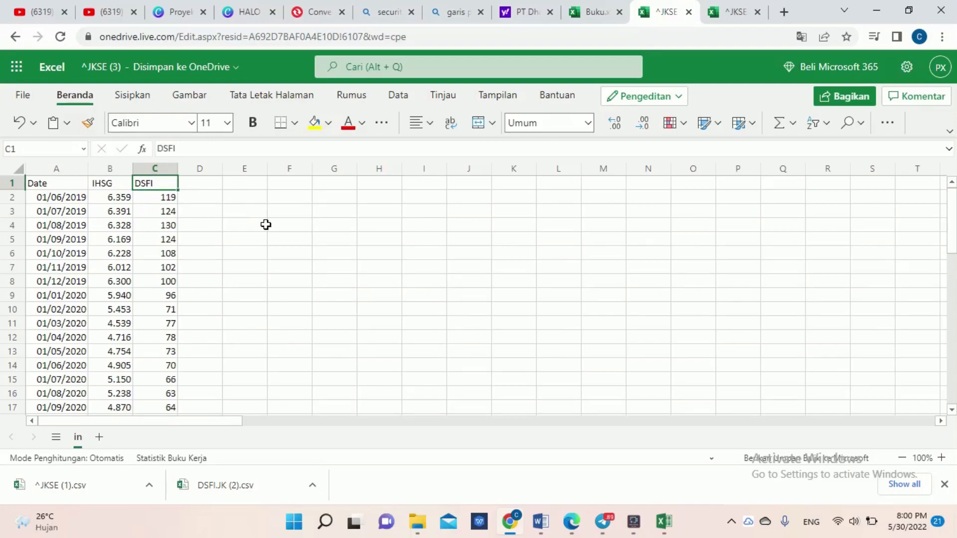
- Enter the column labels IHSG in E2 and DSFI in F2 beneath the Return Saham heading
click(166, 198)
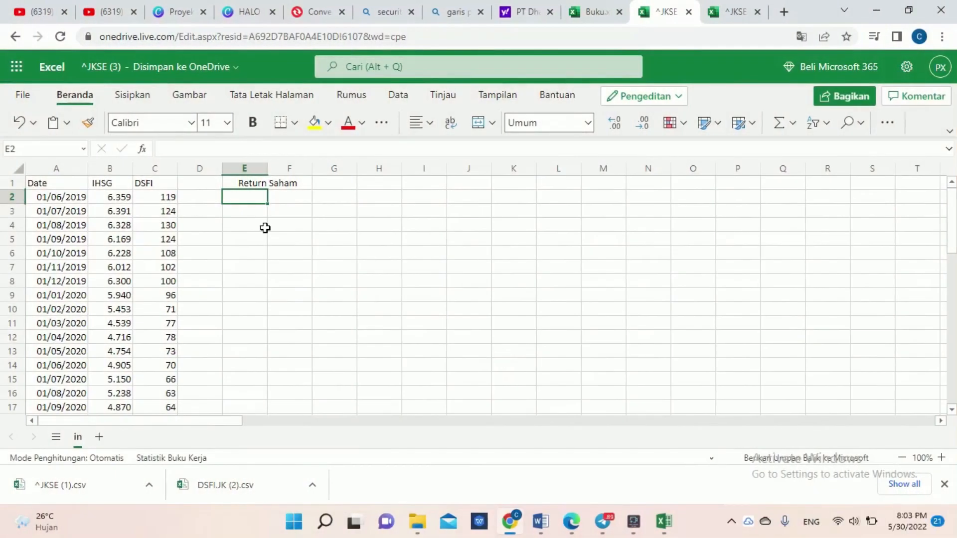
click(251, 214)
click(248, 200)
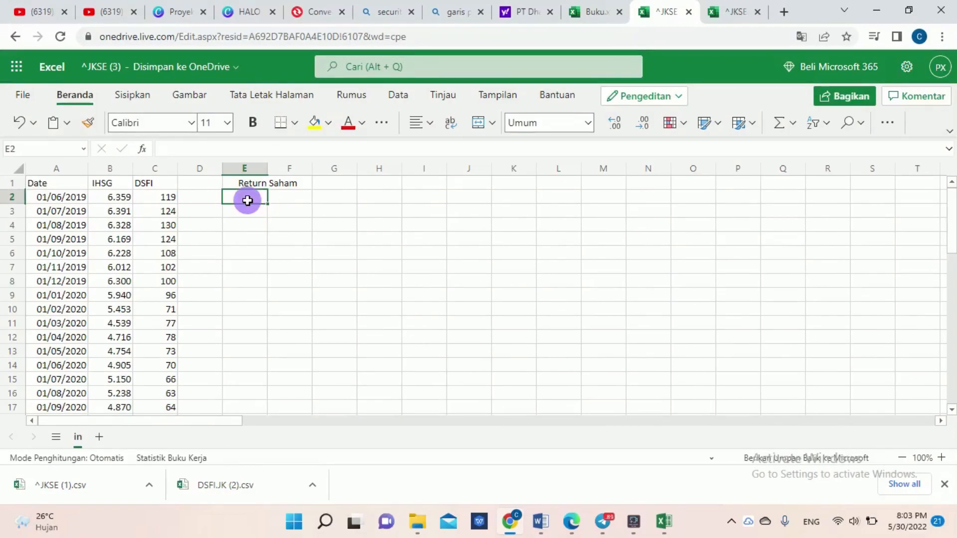
double_click(248, 200)
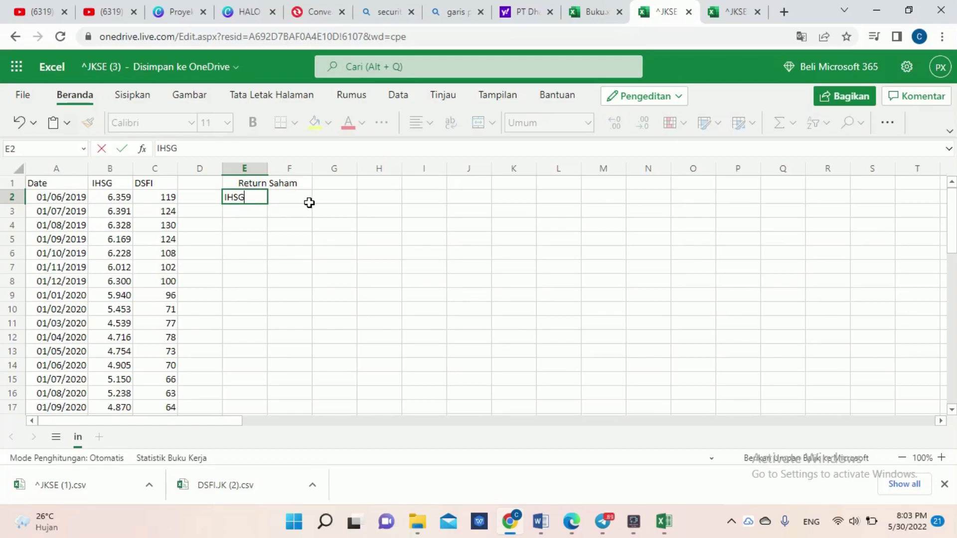
click(294, 198)
text(D)
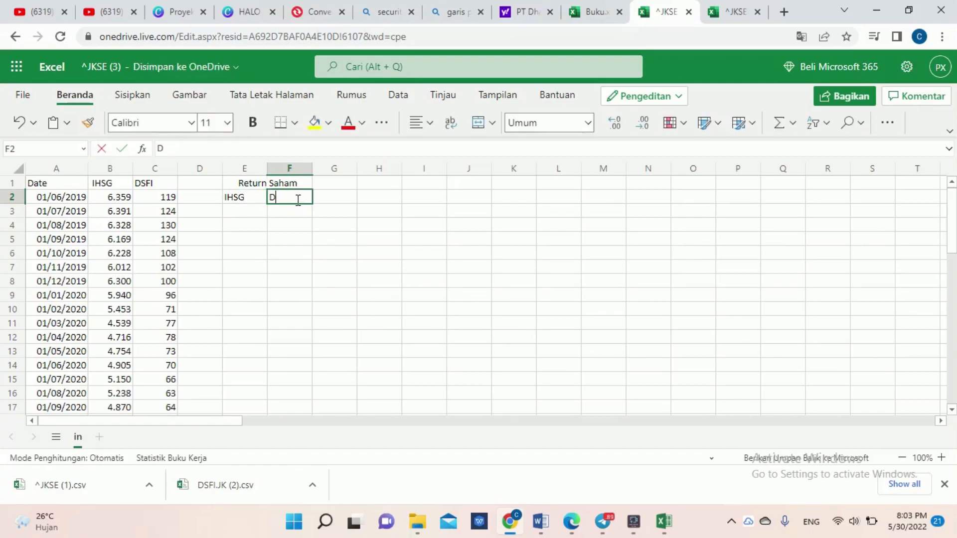
text(SFI)
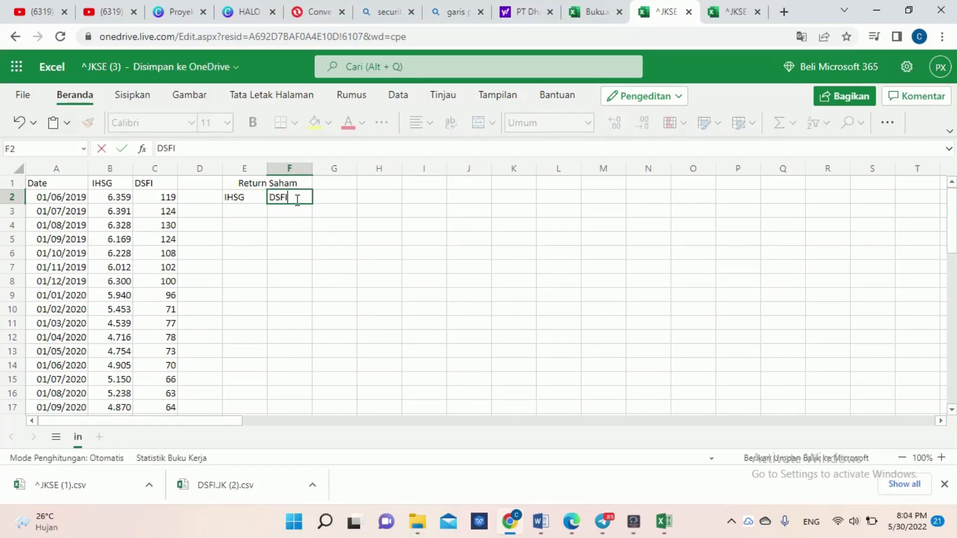
- Calculate the first IHSG return in cell E3 with the formula =(B3-B2)/B2
click(233, 213)
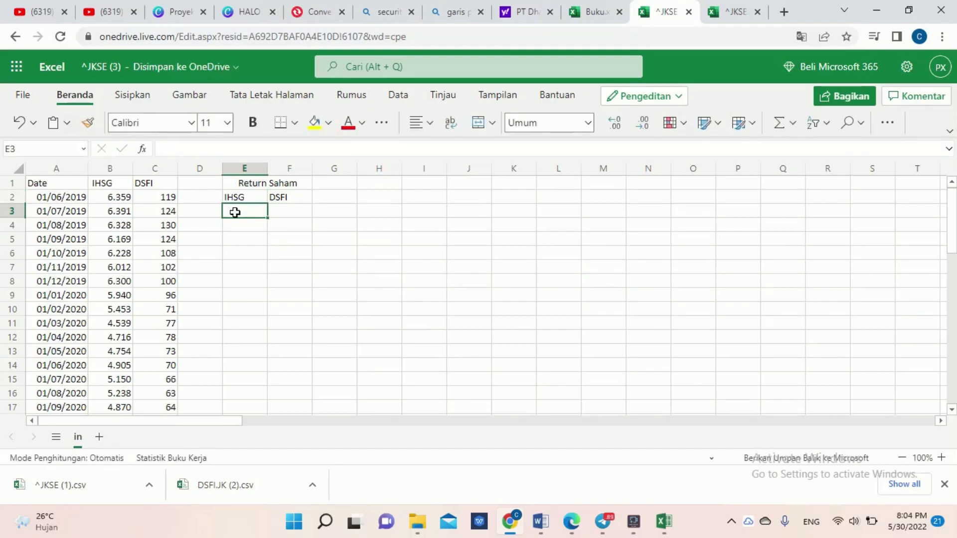
text(+)
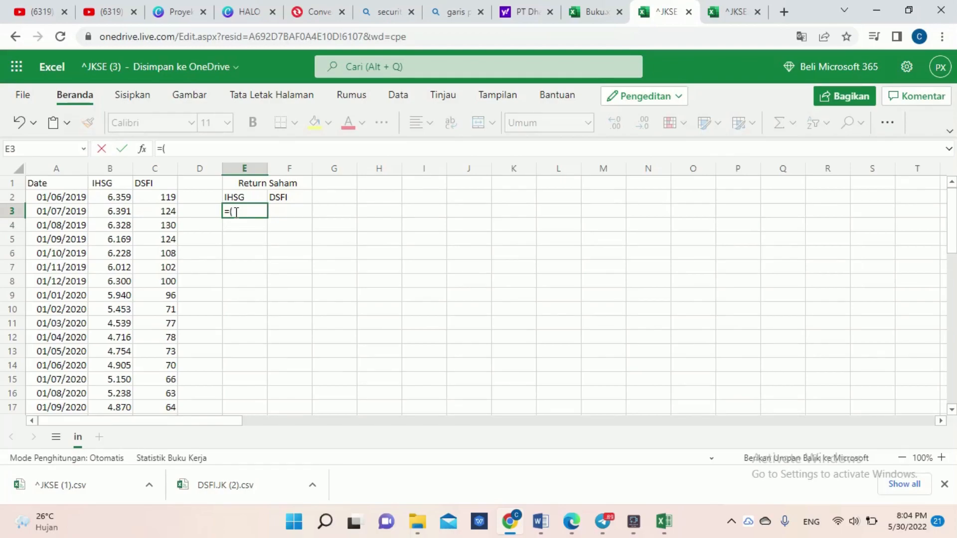
click(127, 213)
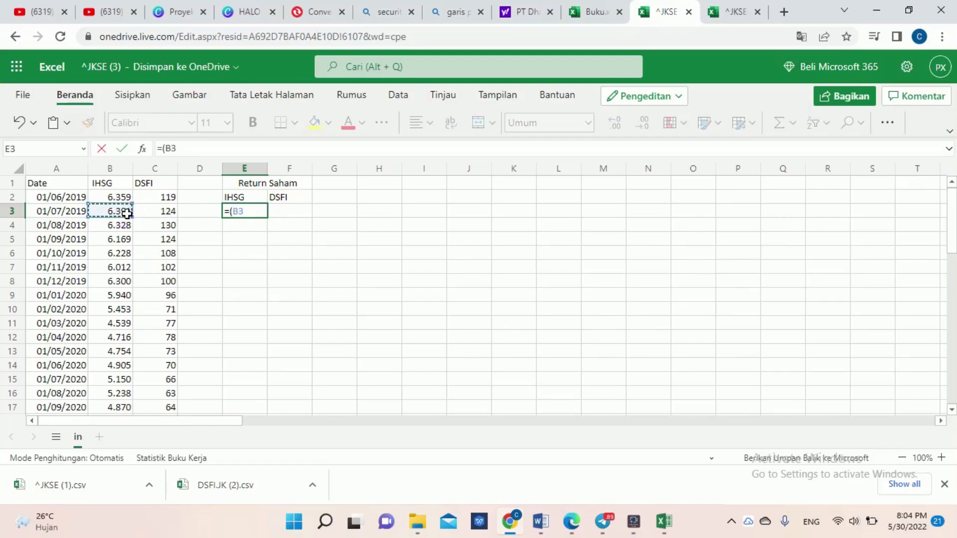
text(-)
click(124, 197)
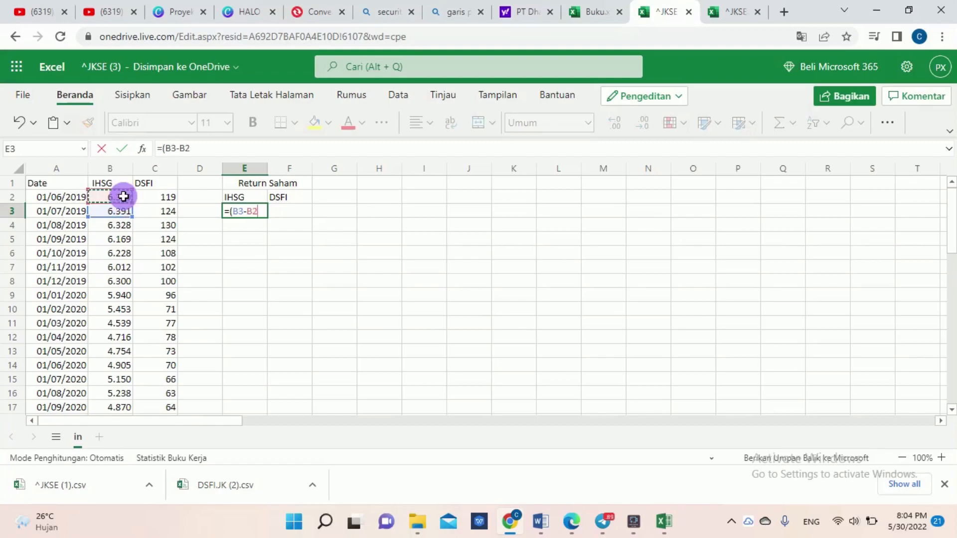
text())
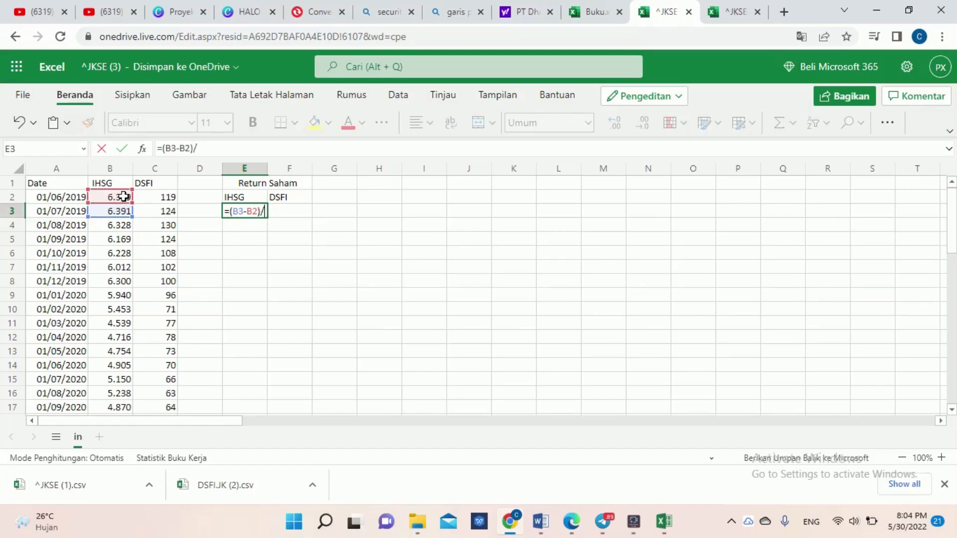
text(/()
click(120, 197)
text())
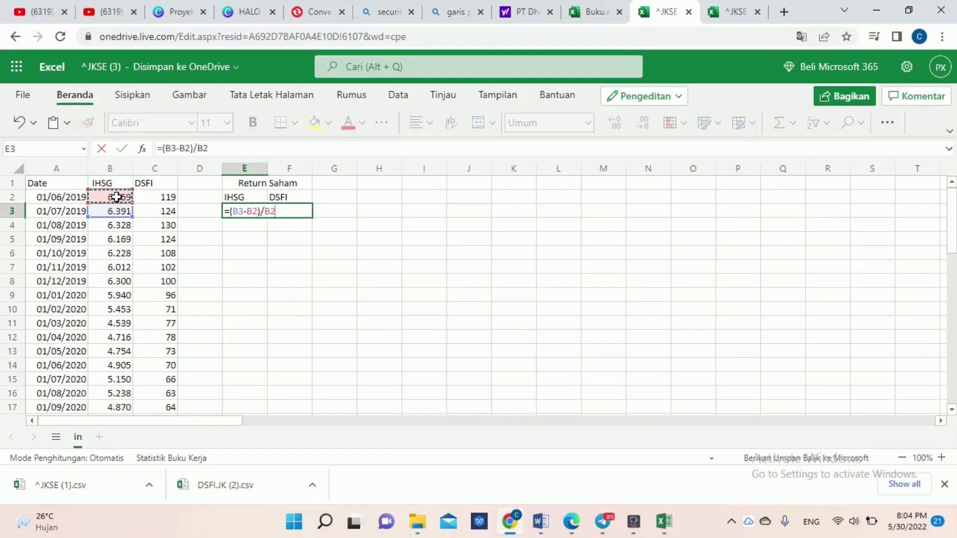
key(Return)
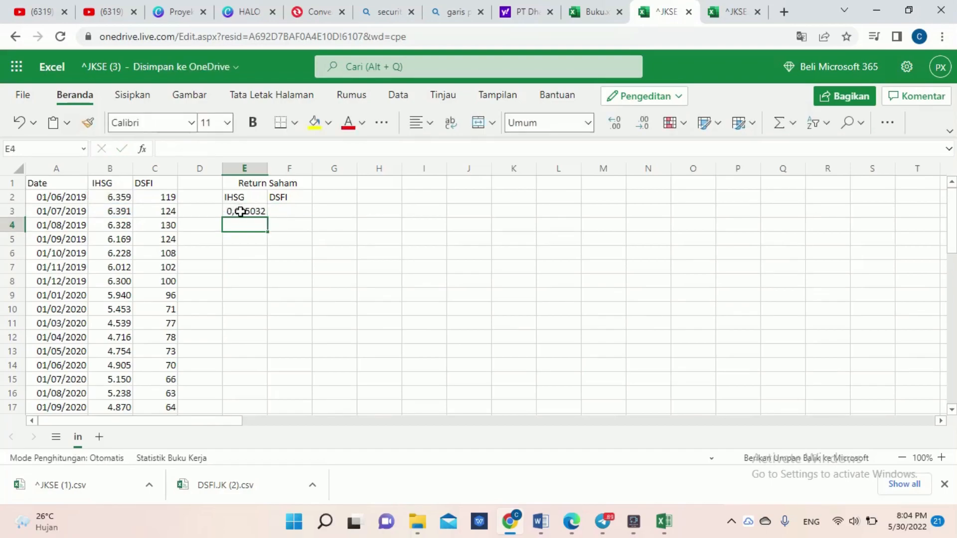
- Fill the IHSG return formula from E3 down to E25
click(246, 211)
drag(267, 216, 275, 309)
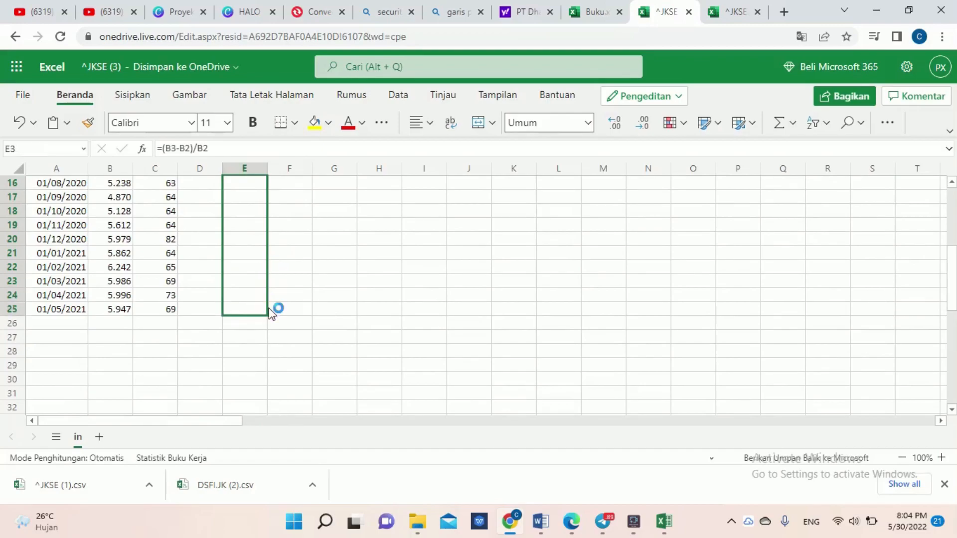
drag(948, 279, 948, 214)
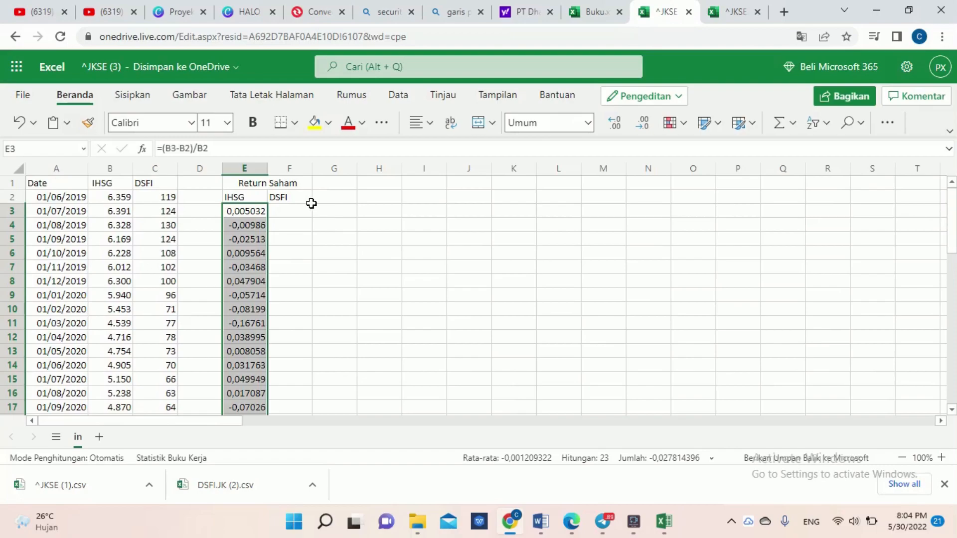
- Begin the DSFI return formula in cell F3 with an opening parenthesis and a reference to C3
click(296, 210)
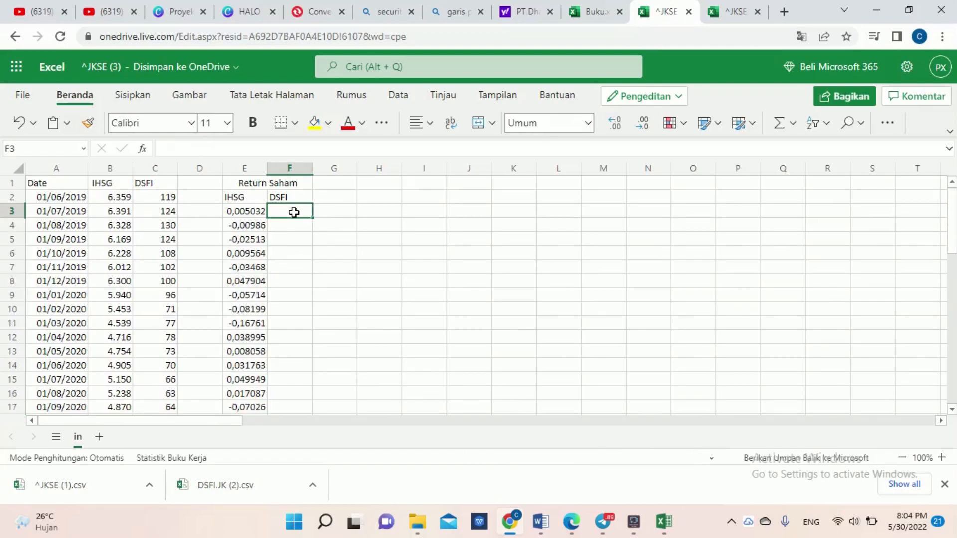
text(=()
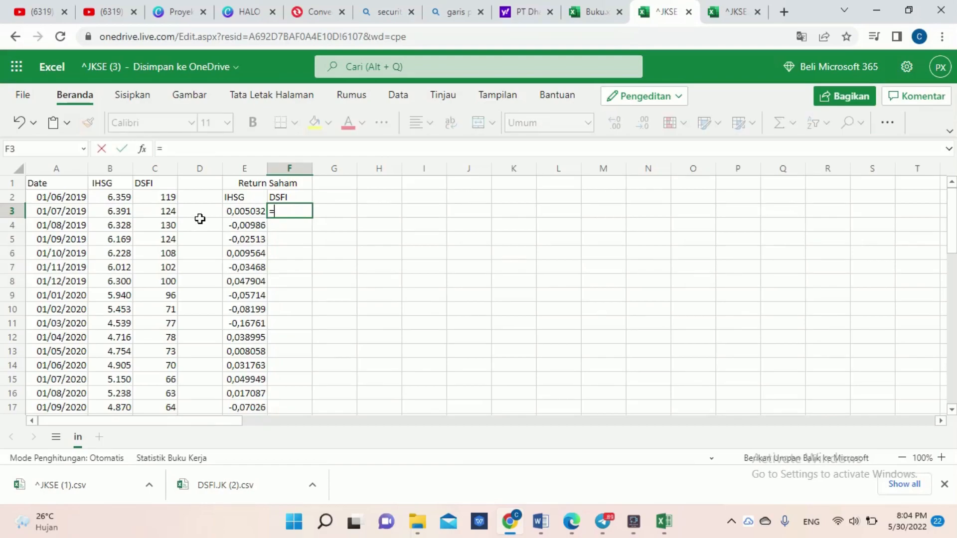
click(172, 213)
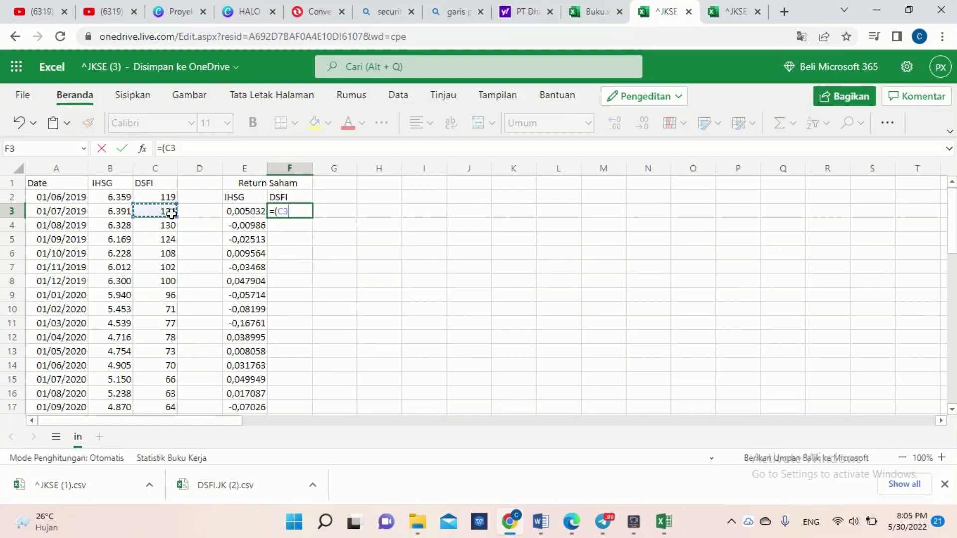
mouse_move(645, 522)
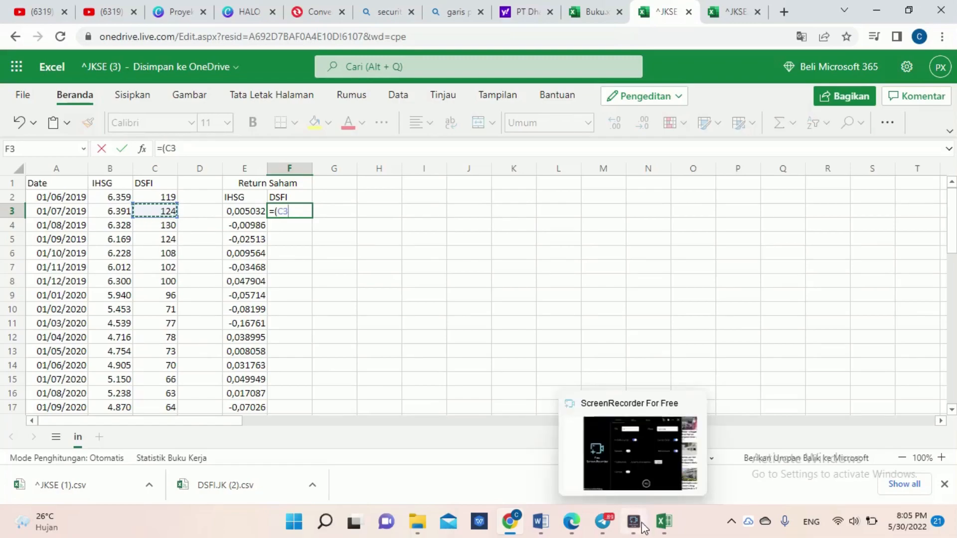
click(646, 481)
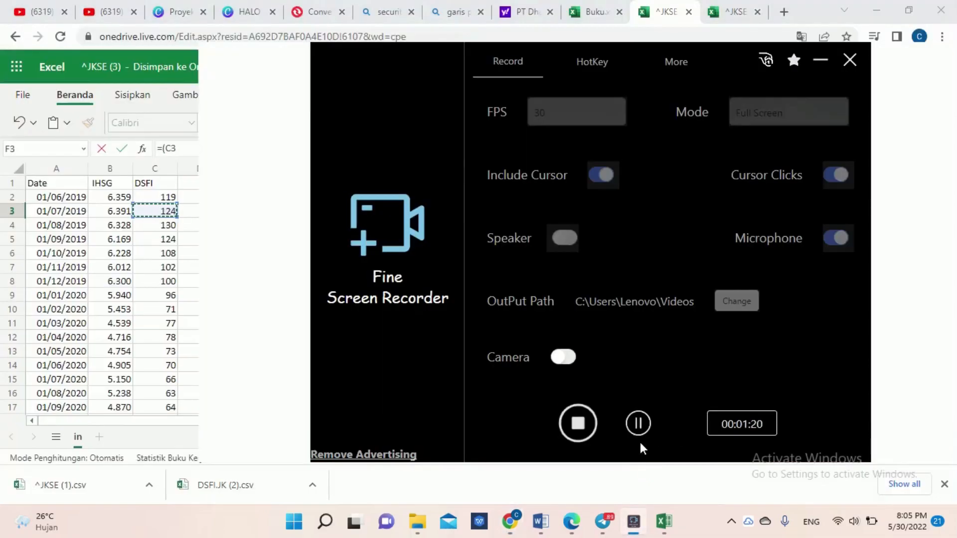
click(145, 340)
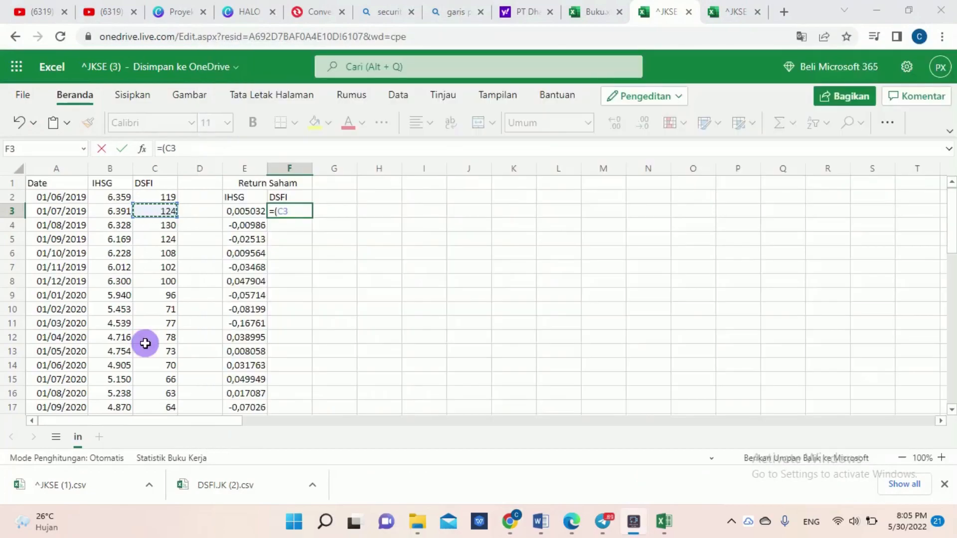
click(298, 213)
key(BackSpace)
key(BackSpace)
key(BackSpace)
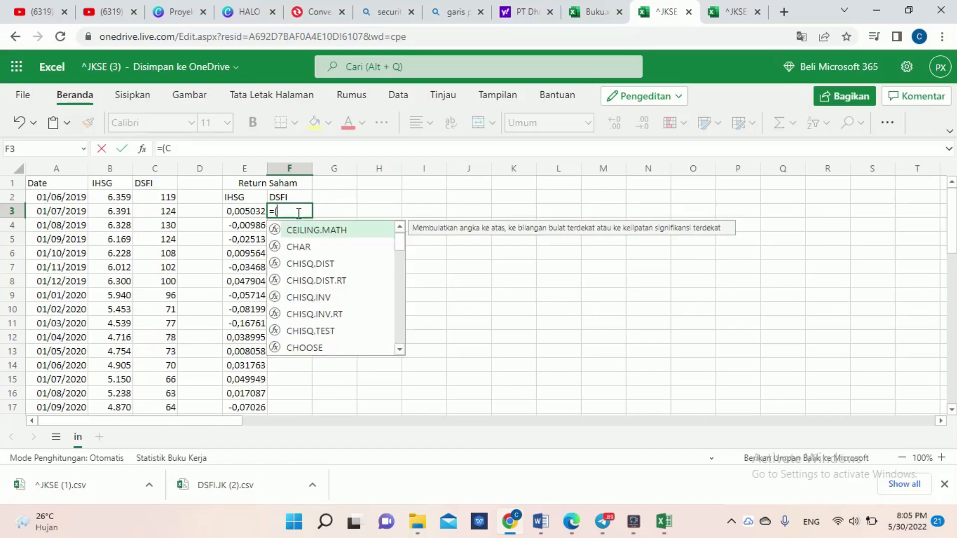
- Complete the DSFI return formula in cell F3 as =(C3-C2)/C2
click(169, 213)
text(-)
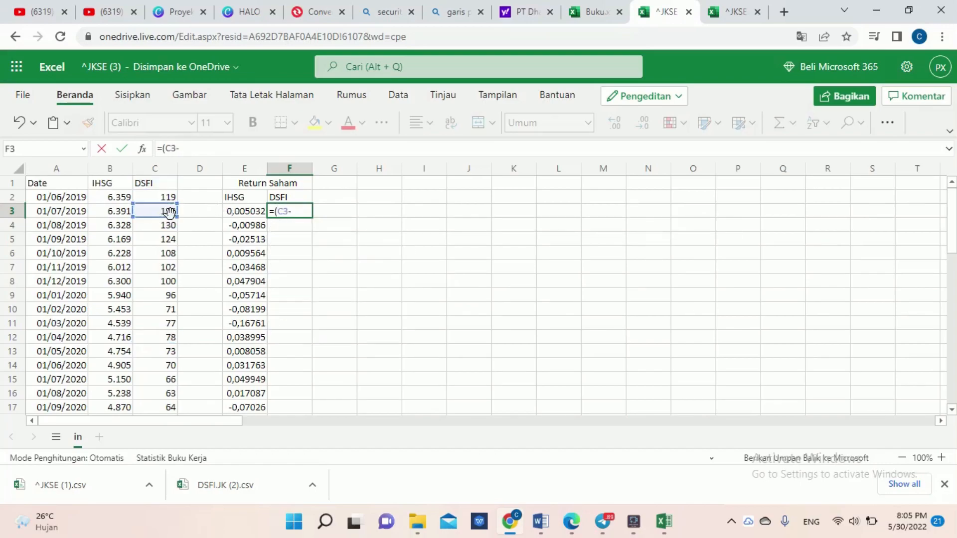
click(167, 197)
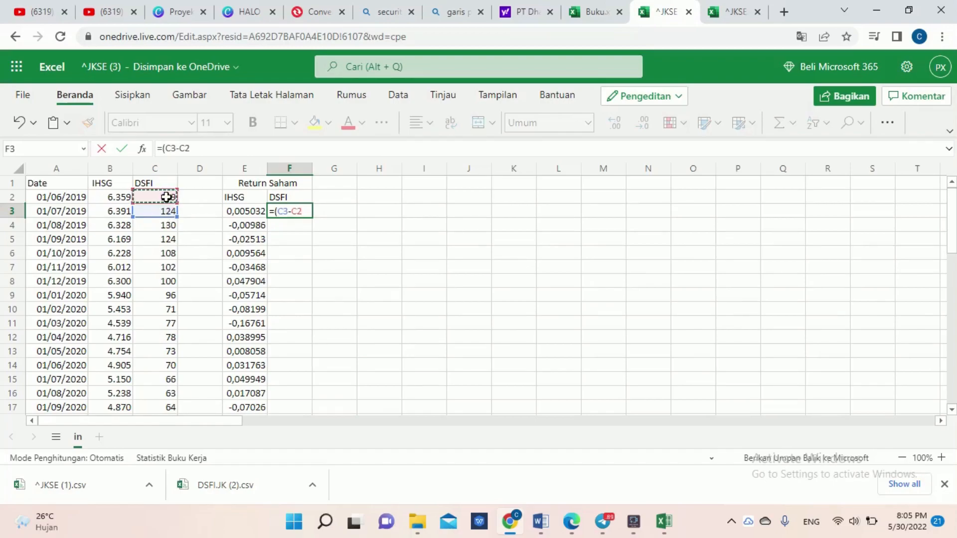
text()/)
click(167, 197)
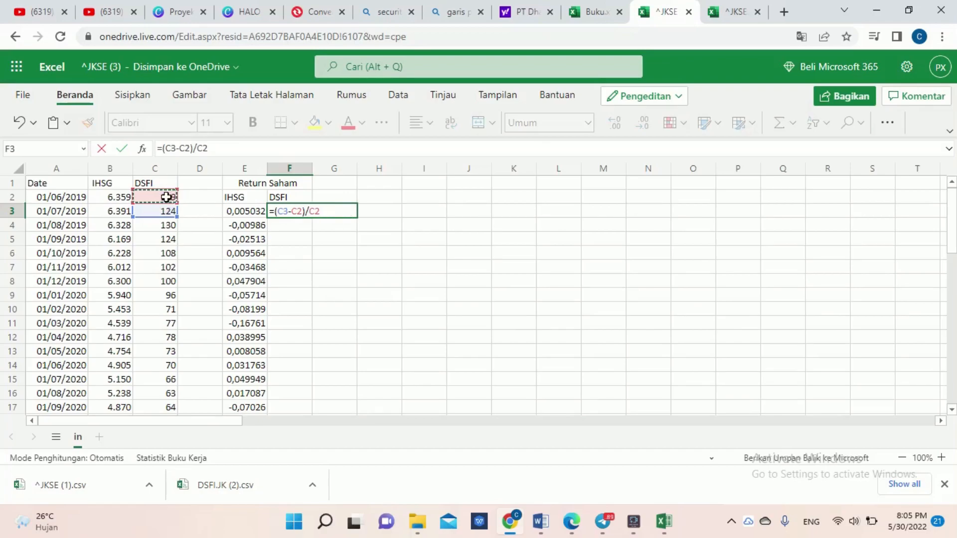
key(Return)
- Fill the DSFI return formula from F3 down to F25
click(287, 210)
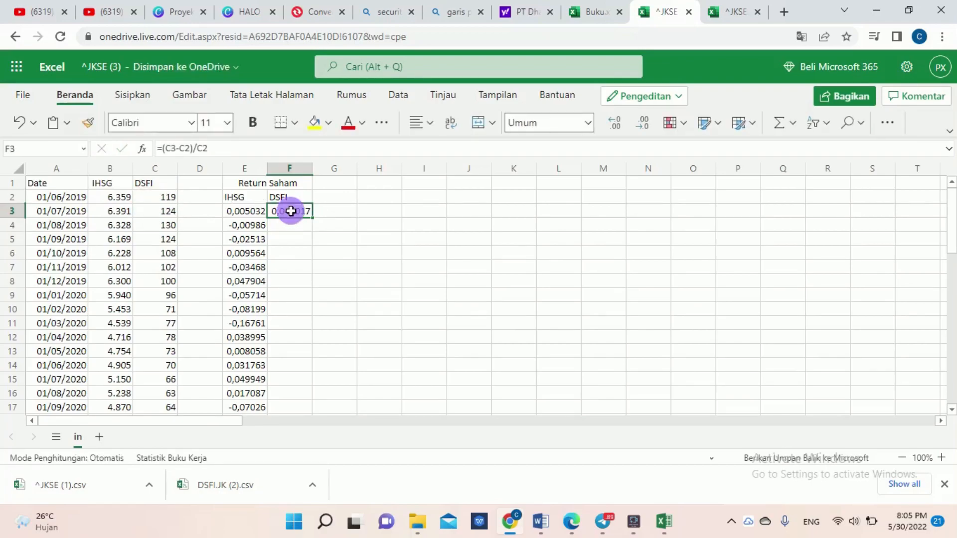
drag(310, 215, 303, 246)
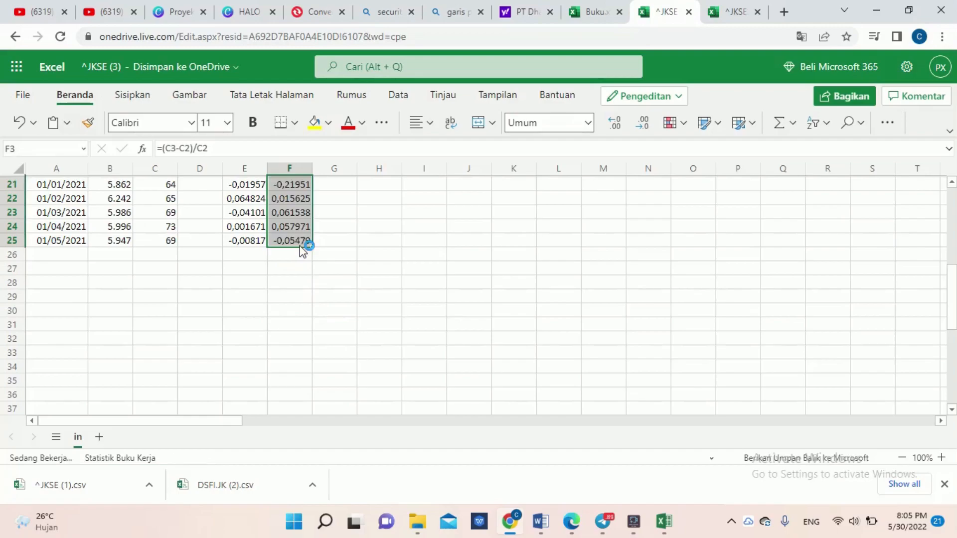
drag(955, 311, 955, 234)
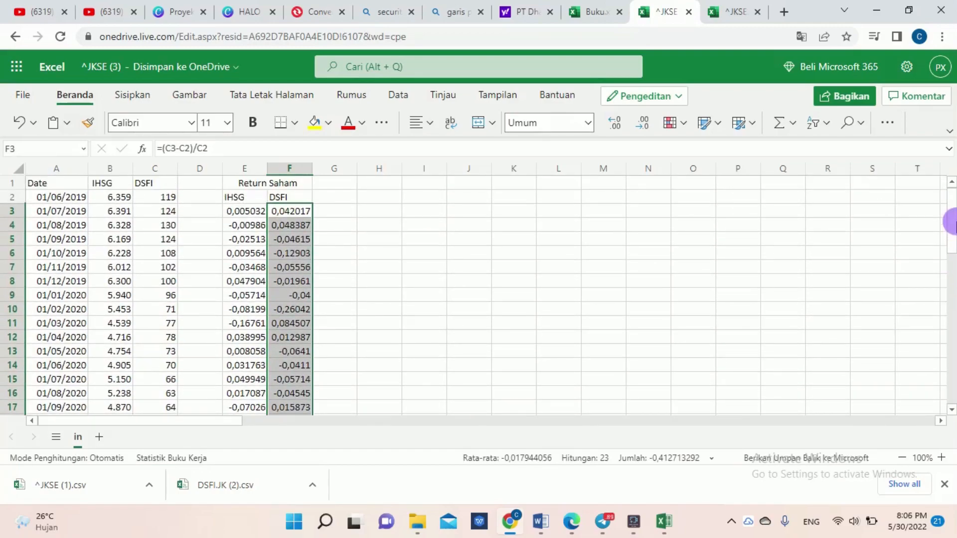
click(584, 274)
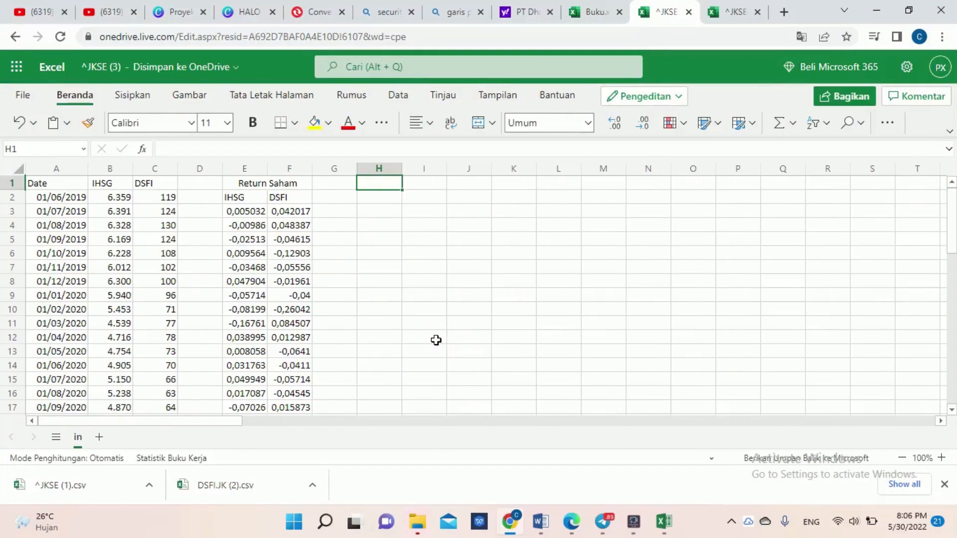
- Create the heading Beta Saham in H1, merged and centered across H1:I1
text(Beta)
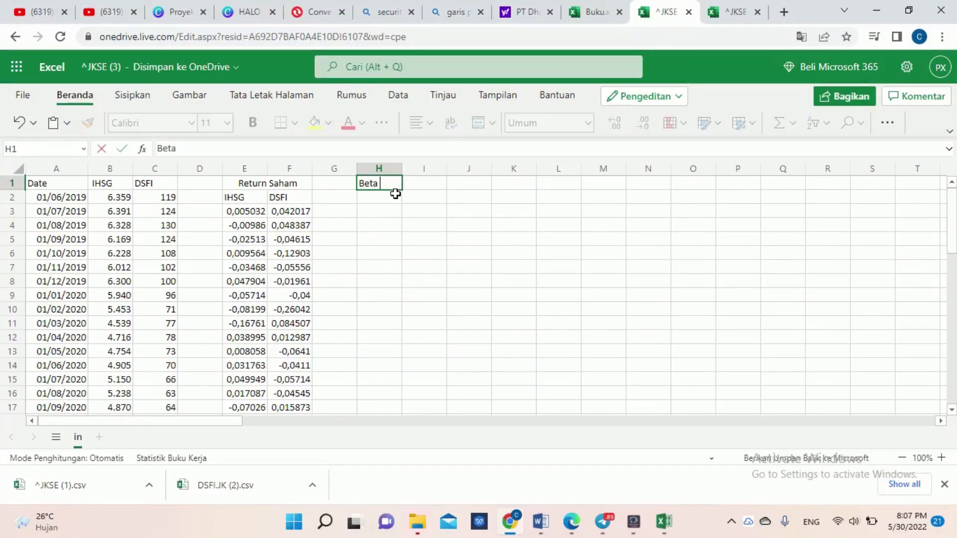
click(395, 196)
drag(393, 187, 418, 179)
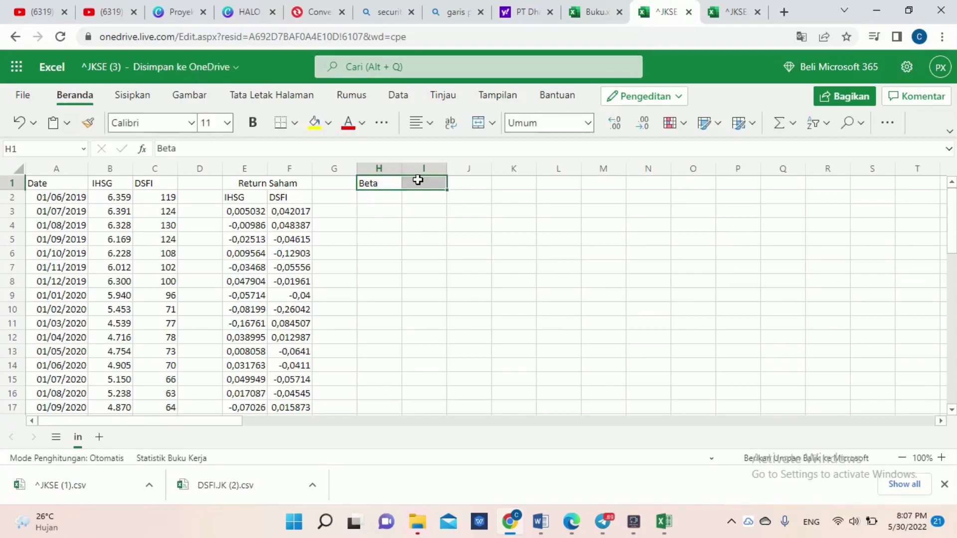
click(477, 122)
click(419, 186)
double_click(419, 186)
text(Saham)
click(396, 196)
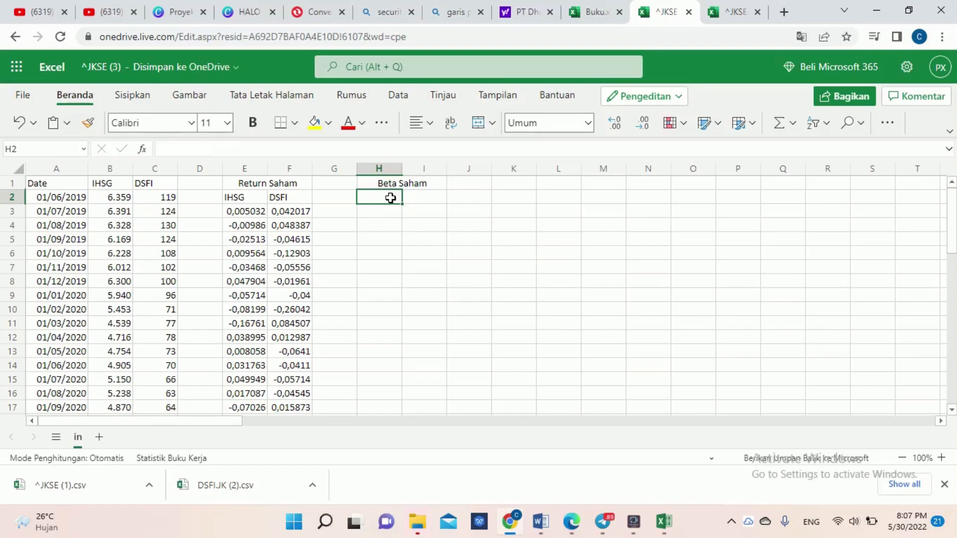
- Merge and center H2:I2 under the Beta Saham heading and begin a SLOPE formula in the merged cell
drag(395, 197, 422, 195)
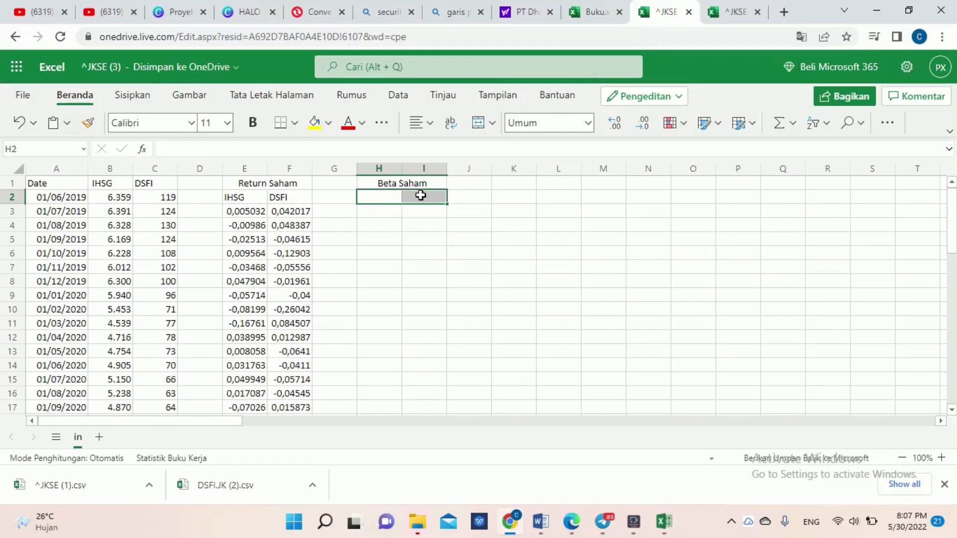
click(479, 123)
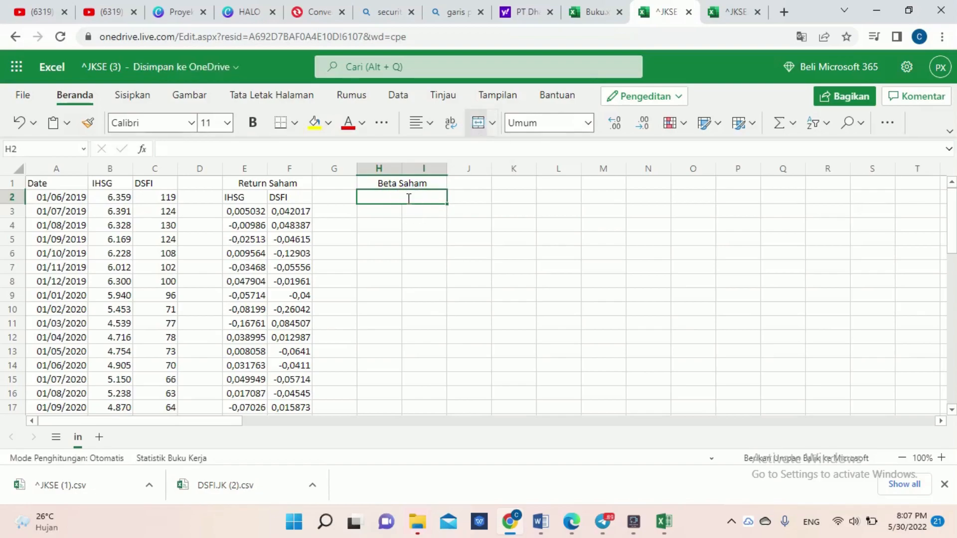
text(=)
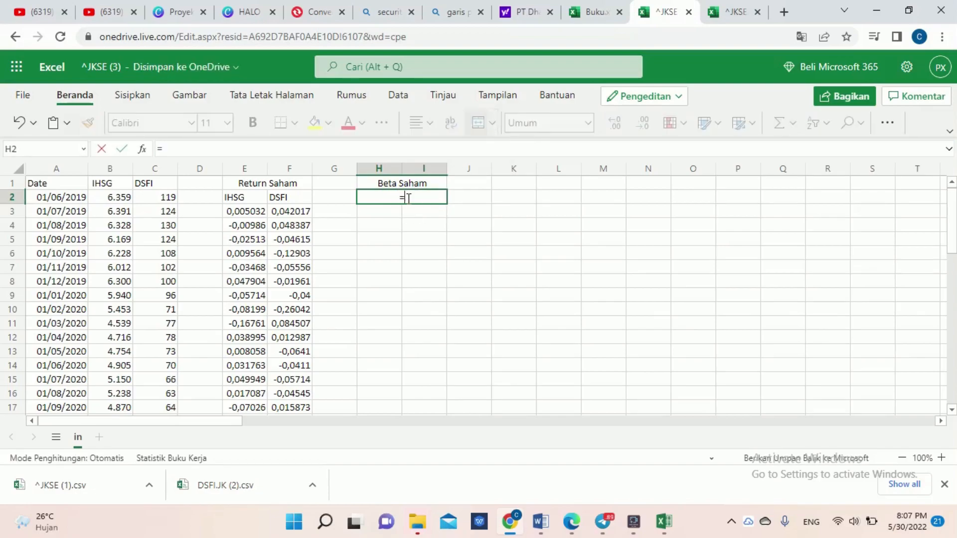
text(S)
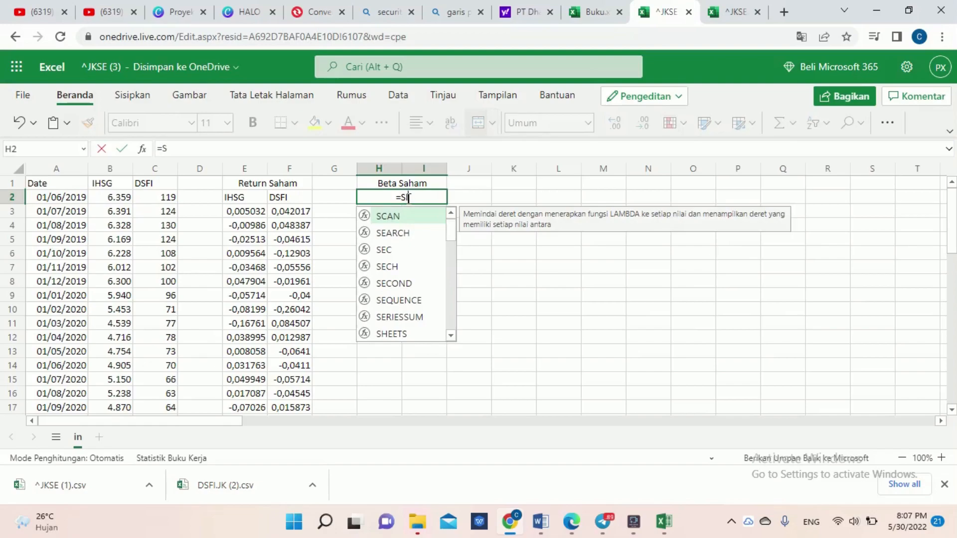
text(lo)
key(BackSpace)
key(BackSpace)
key(BackSpace)
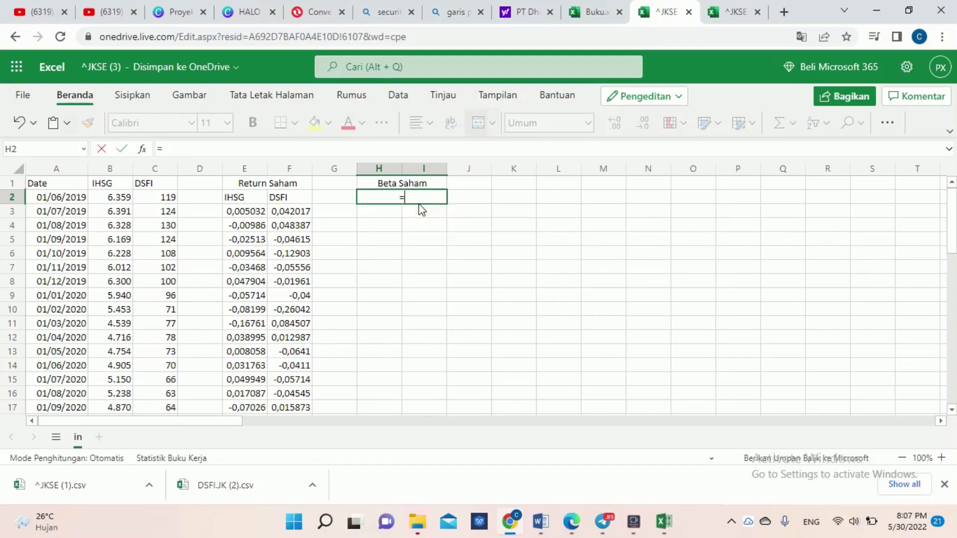
text(slop)
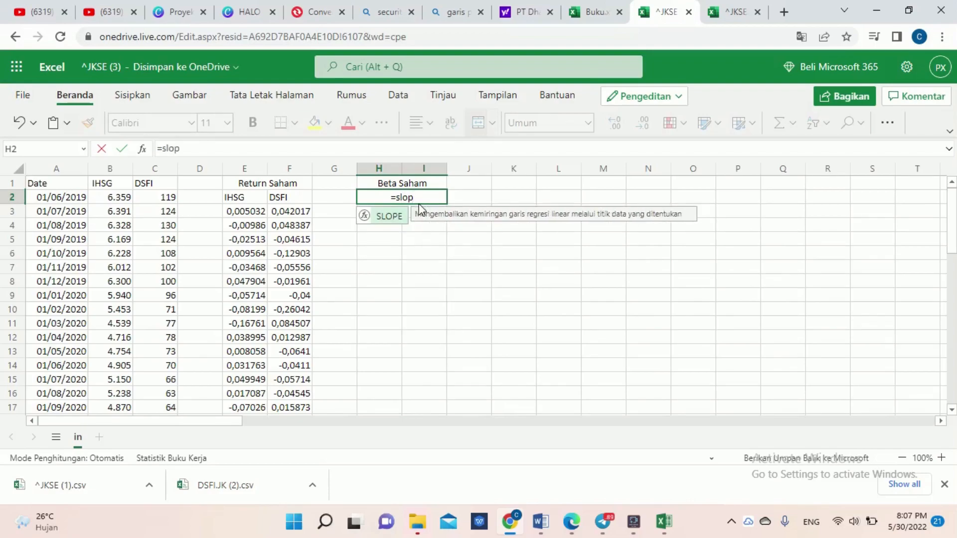
click(375, 217)
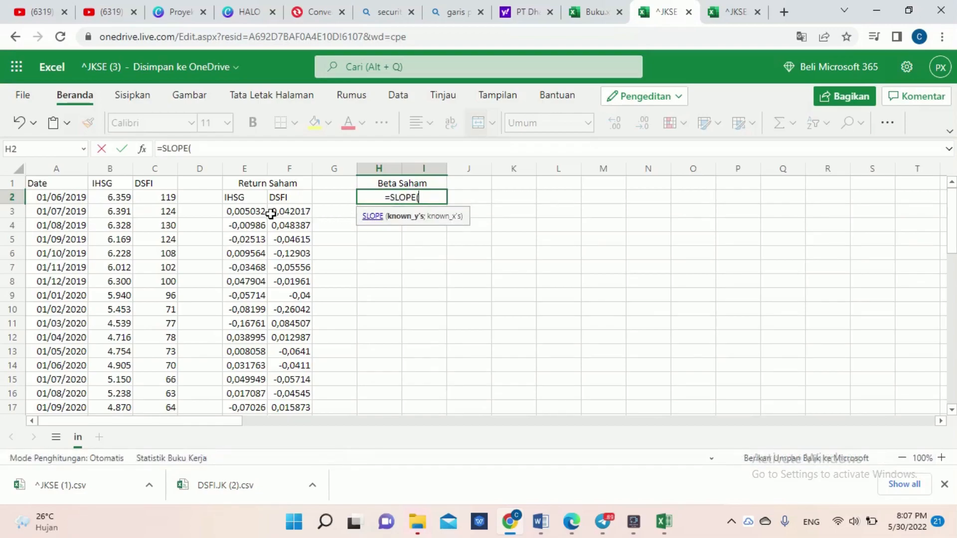
- Complete the SLOPE formula with the IHSG returns E3:E25 as known y's and the DSFI returns F3:F25 as known x's
drag(245, 212, 258, 340)
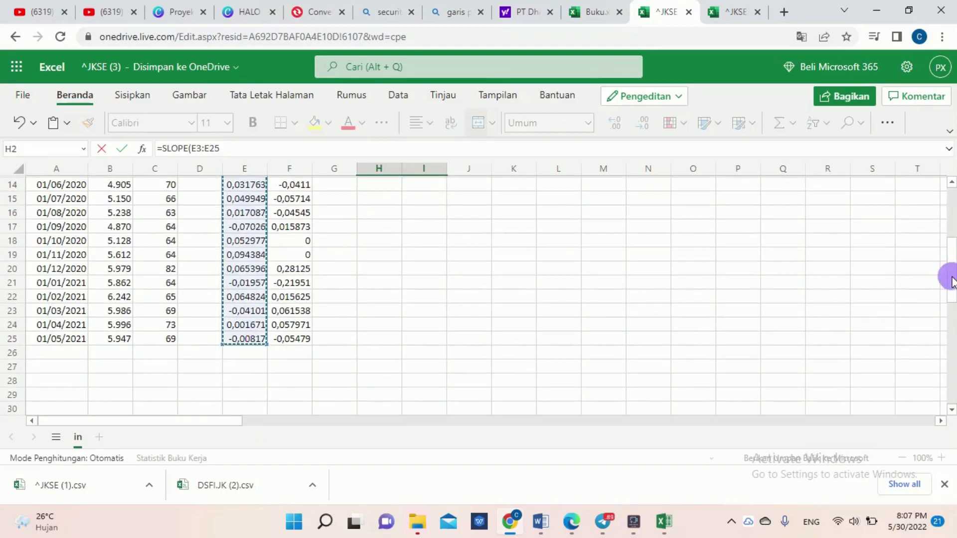
scroll(946, 273, up, 5)
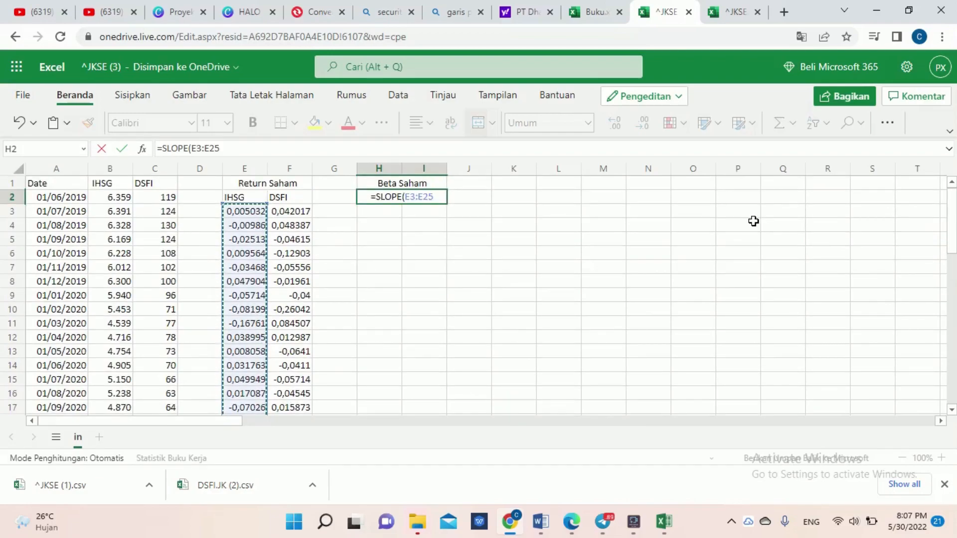
text(;)
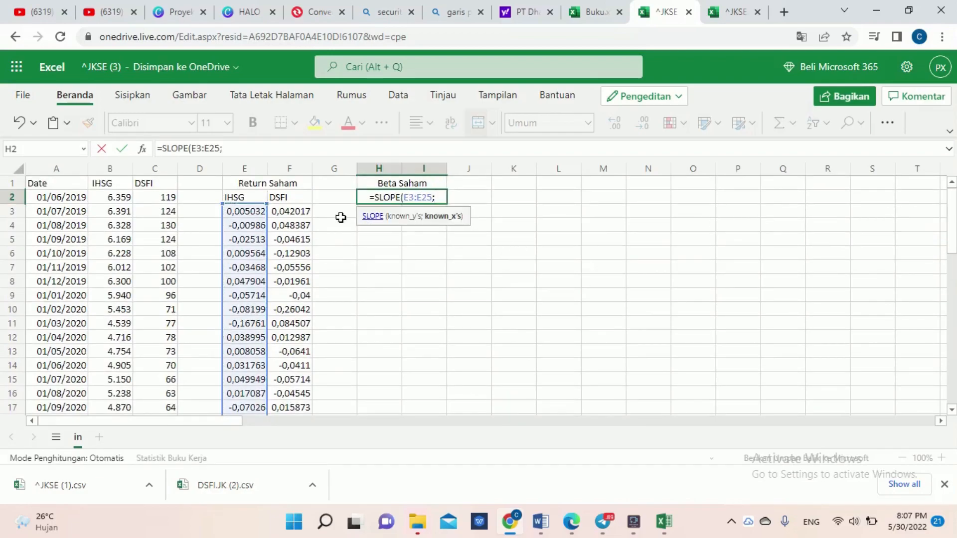
click(295, 212)
drag(295, 213, 297, 305)
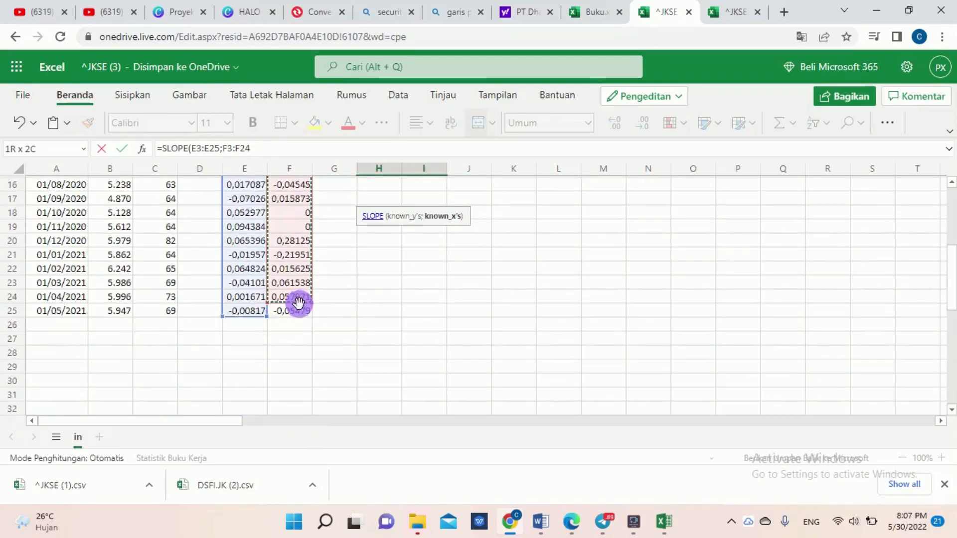
key(Return)
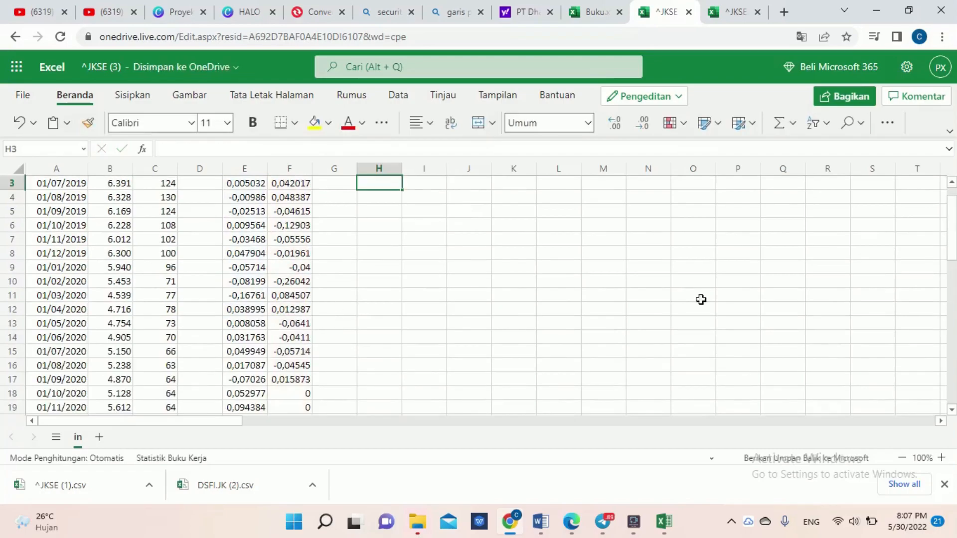
drag(950, 231, 950, 209)
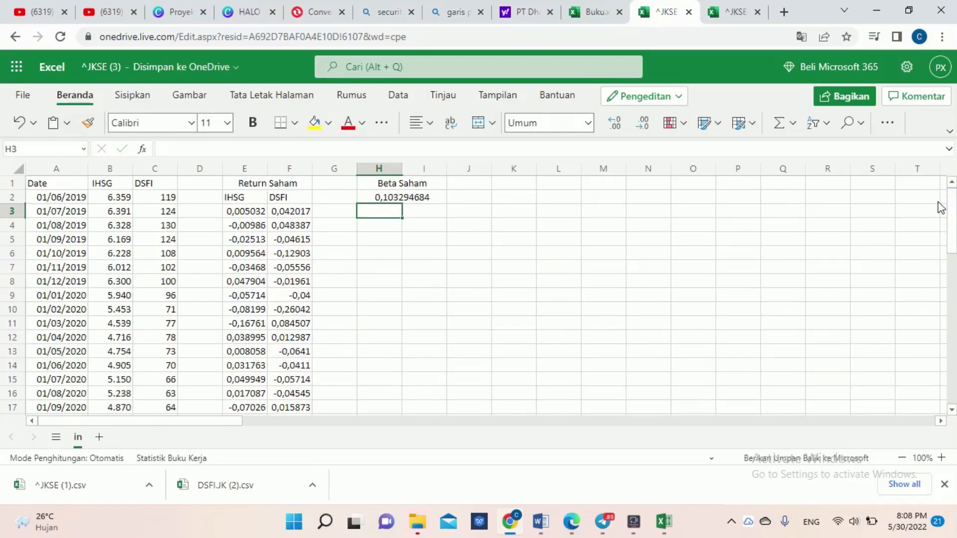
click(478, 187)
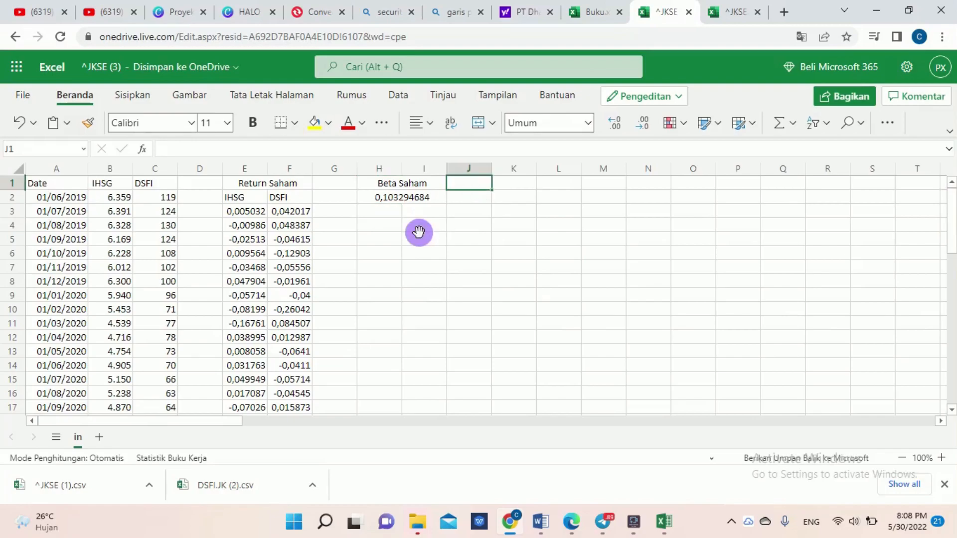
click(420, 236)
click(541, 196)
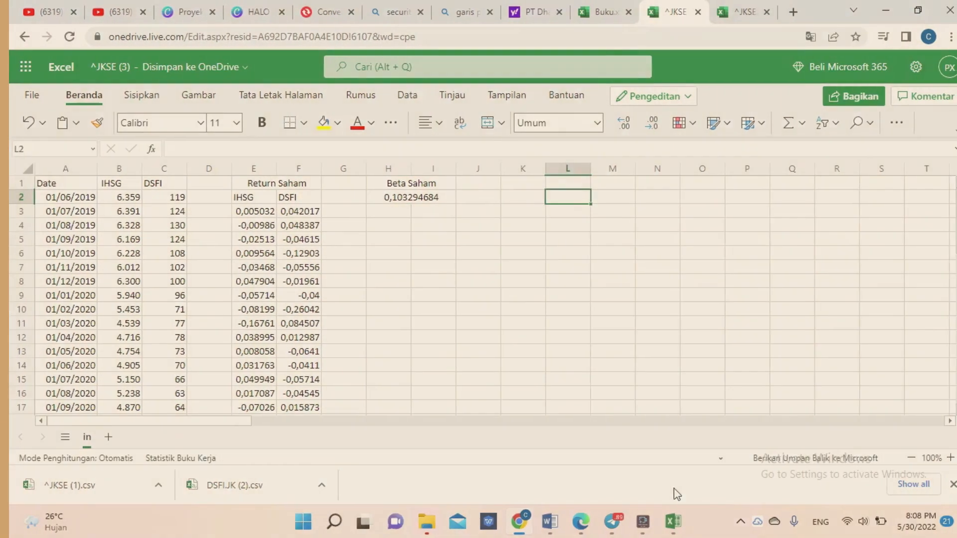